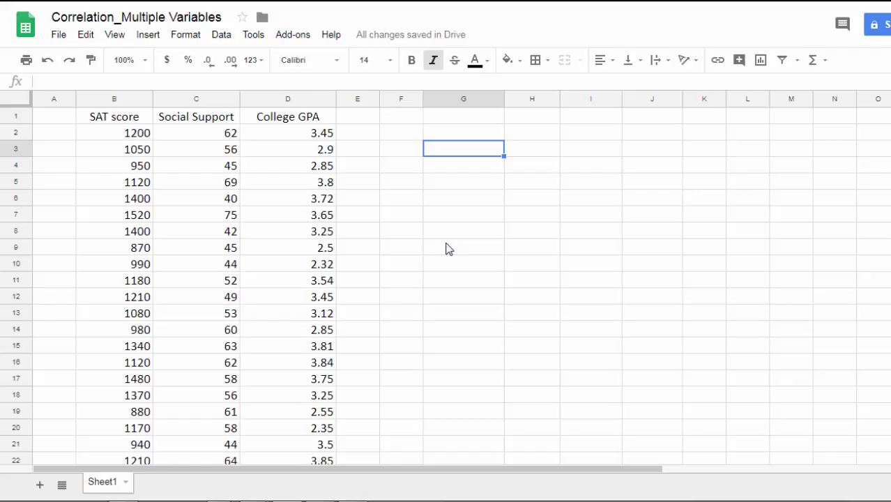
Select the SAT score, Social Support and College GPA header cells
left_click_drag(111, 125, 277, 126)
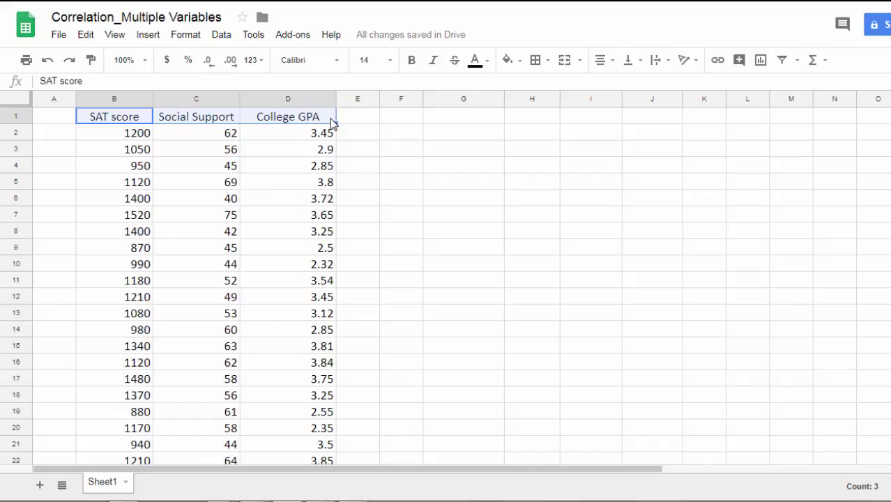
left_click(375, 123)
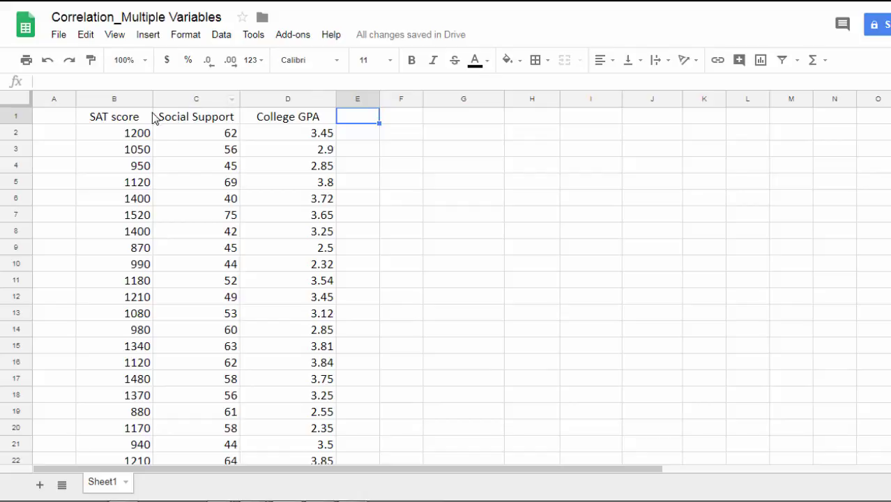
left_click_drag(143, 120, 199, 120)
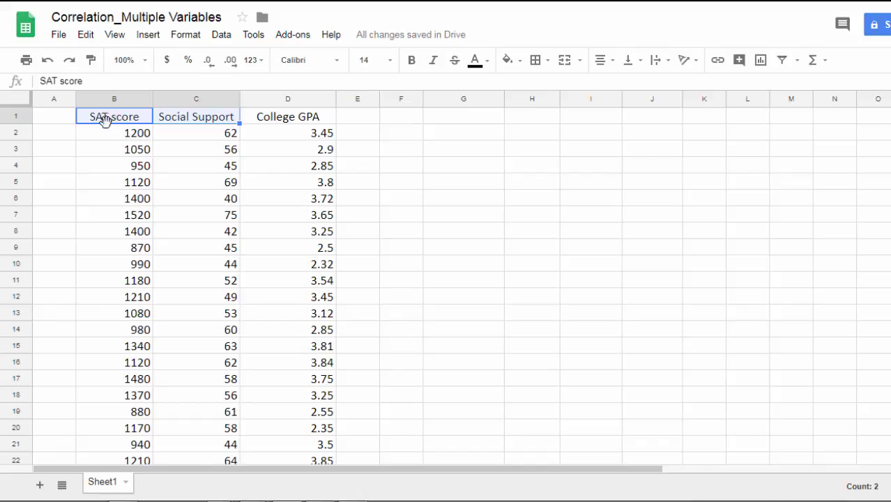
left_click(128, 123)
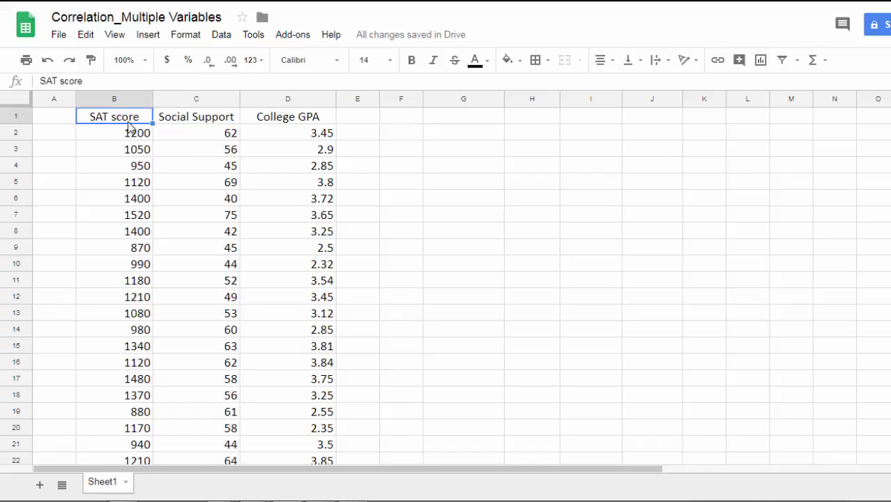
left_click(258, 123, "ctrl")
left_click(176, 126)
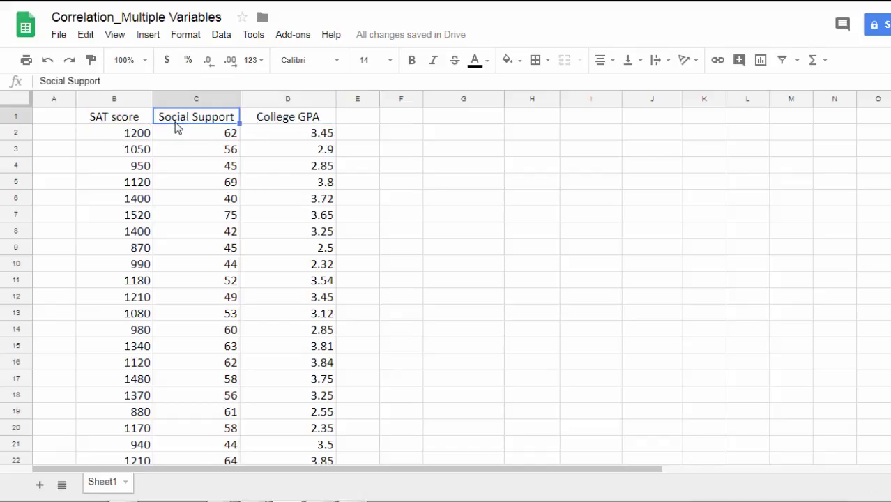
left_click(264, 121, "ctrl")
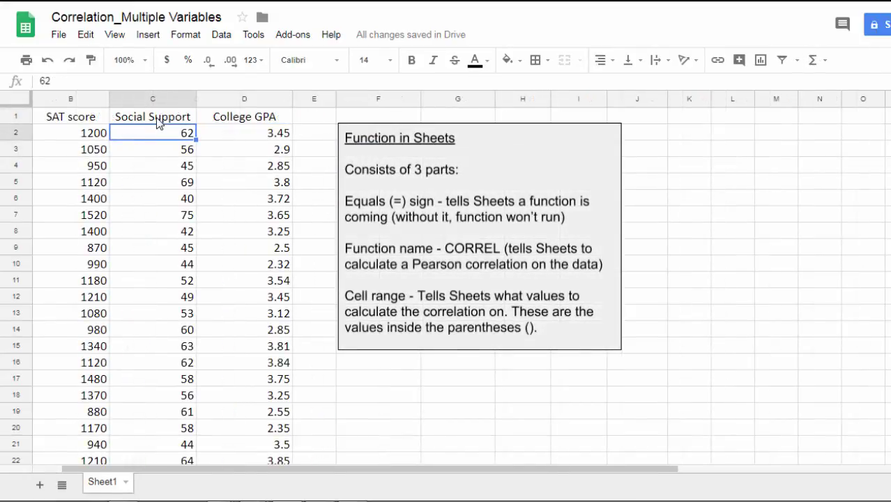
left_click(103, 119)
left_click(147, 120, "ctrl")
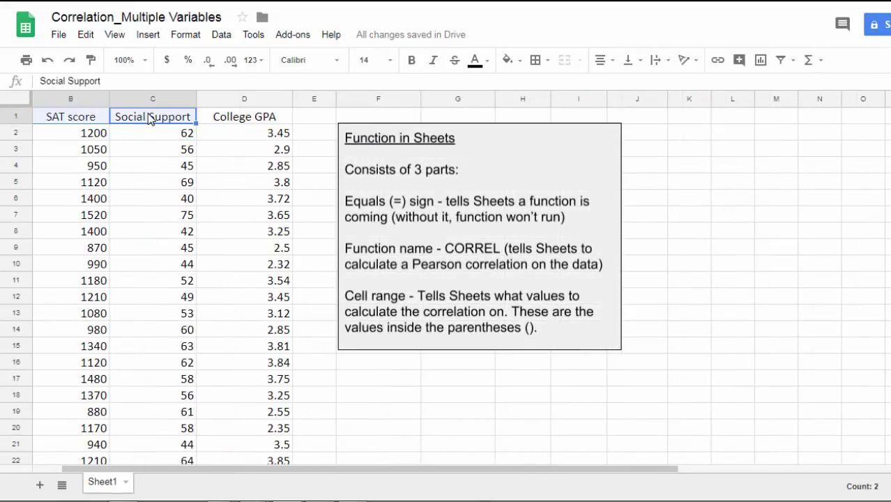
left_click(209, 124, "ctrl")
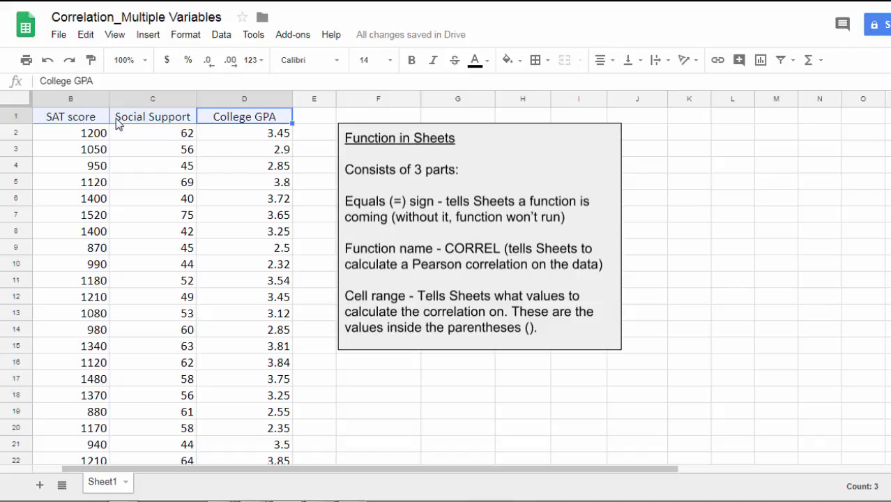
left_click(188, 149)
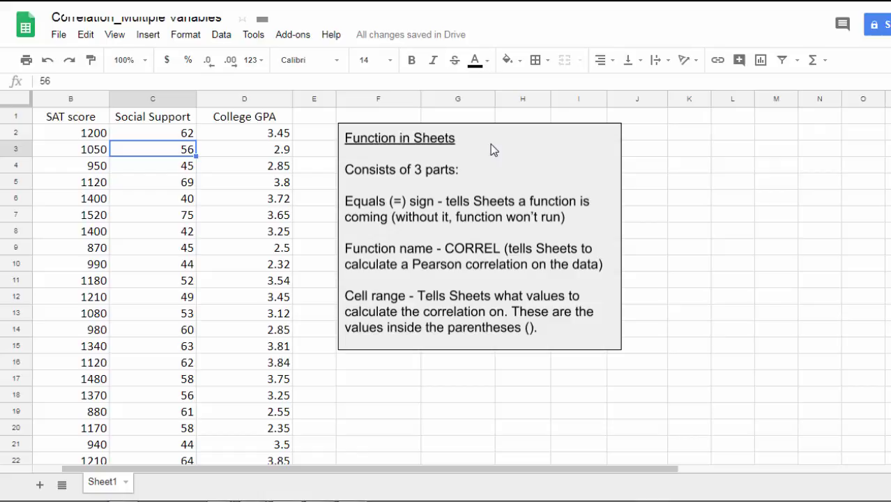
Paste the three headers from B1:D1 across G2:I2
left_click(478, 128)
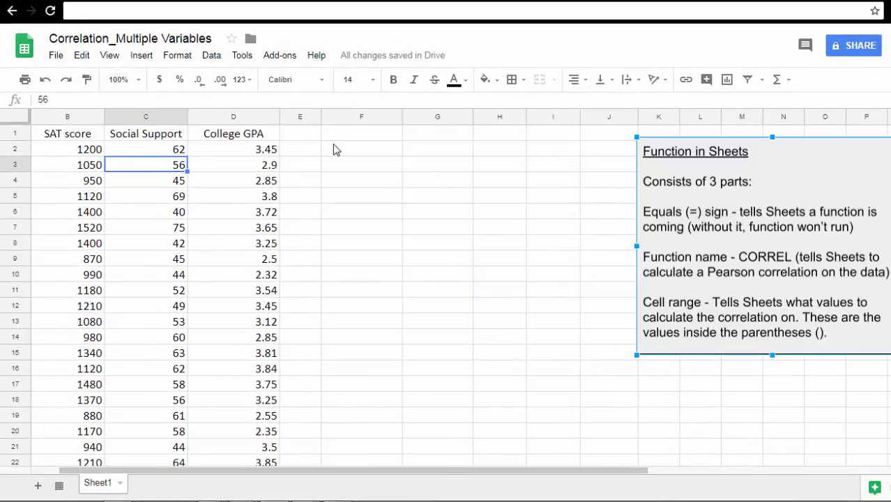
left_click(84, 136)
left_click_drag(84, 136, 219, 138)
key("ctrl+c")
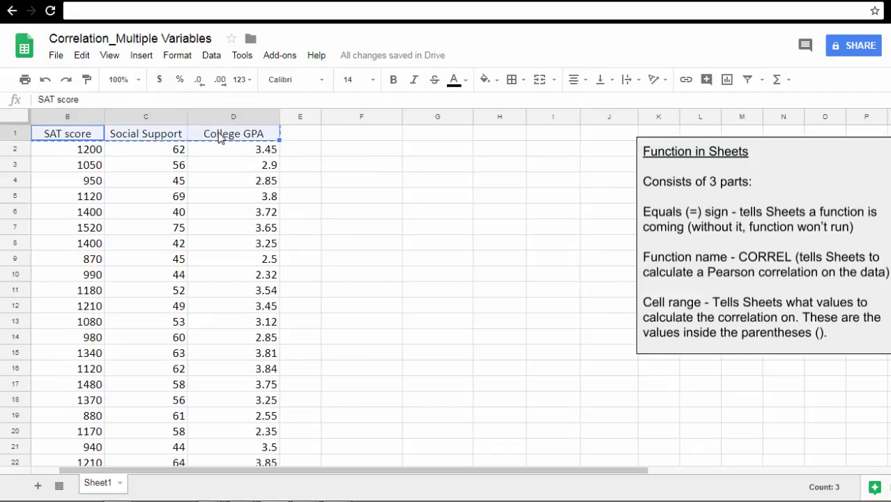
left_click(438, 149)
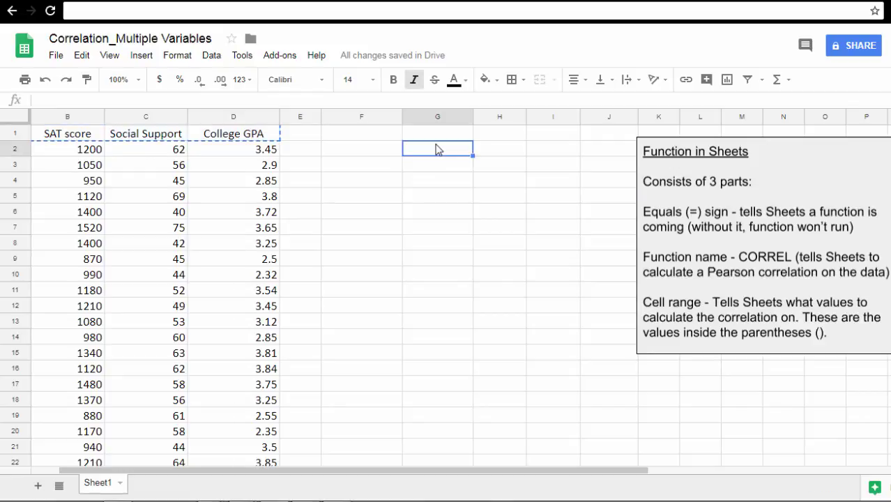
key("ctrl+v")
Paste the headers transposed down F3:F5 and left-align those row labels
left_click(382, 171)
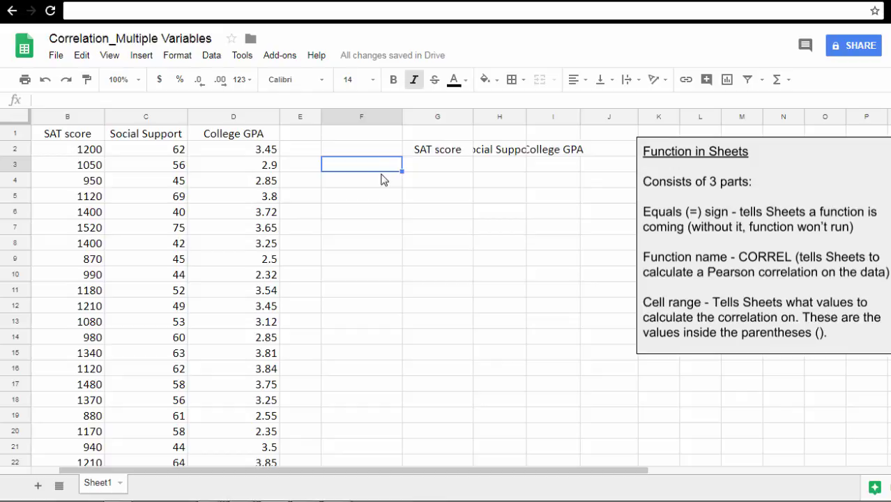
right_click(379, 163)
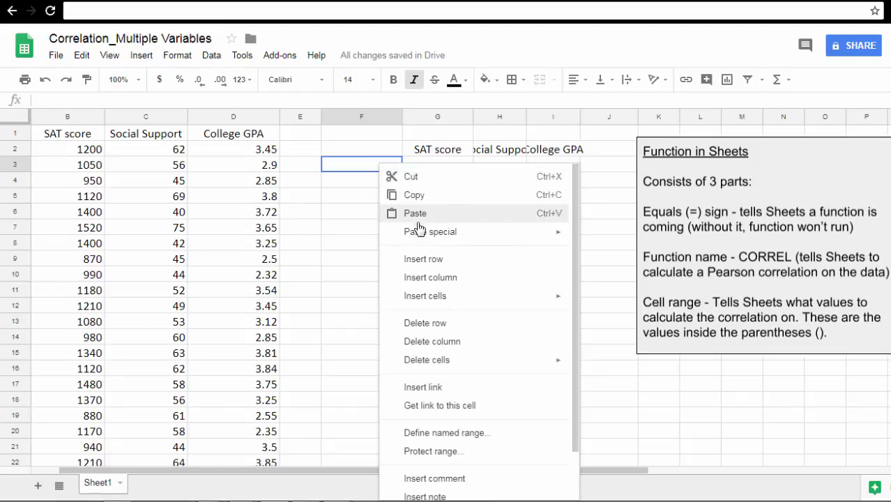
mouse_move(419, 237)
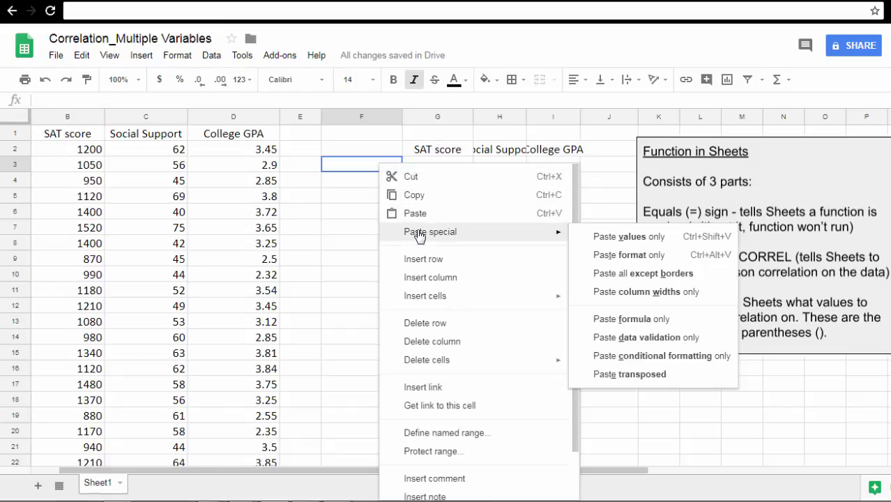
left_click(679, 377)
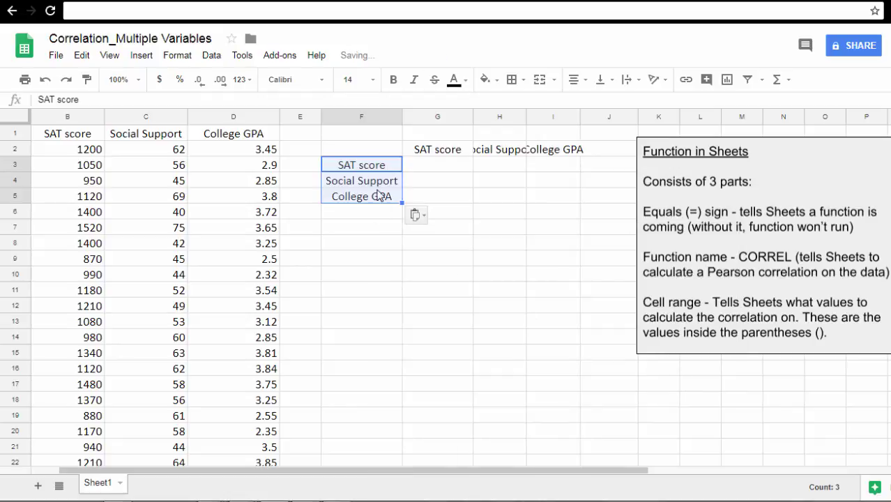
left_click(576, 79)
left_click(578, 103)
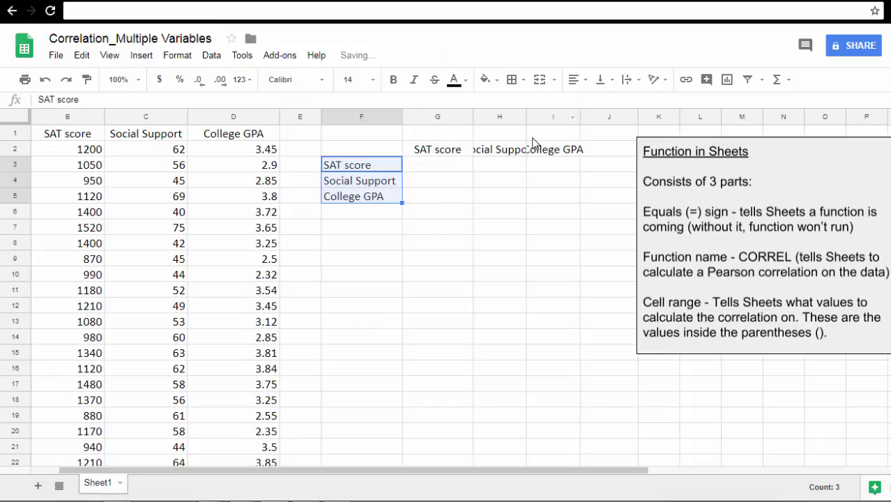
left_click(511, 179)
Wrap the Social Support and College GPA labels in H2:I2
left_click_drag(502, 151, 545, 157)
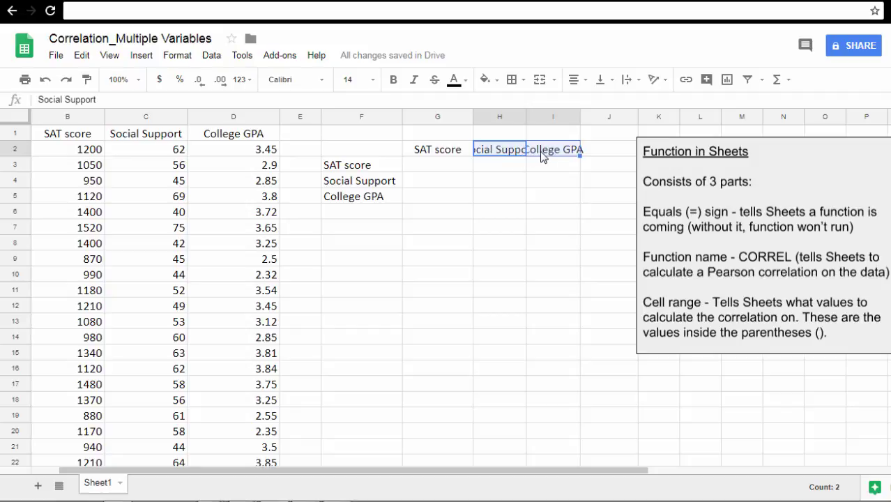
left_click(162, 59)
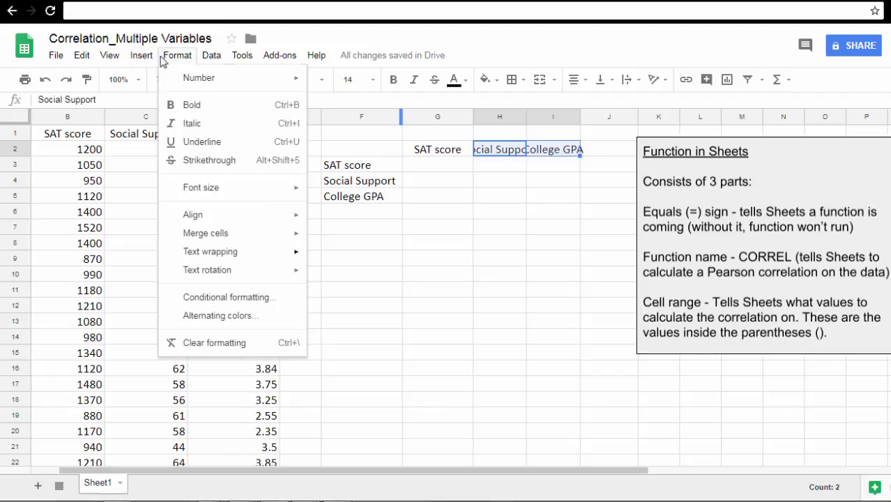
mouse_move(252, 252)
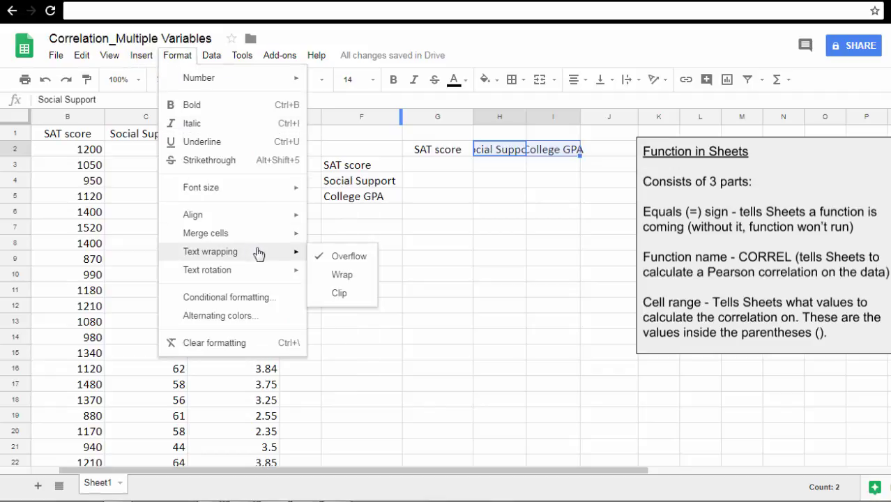
left_click(342, 275)
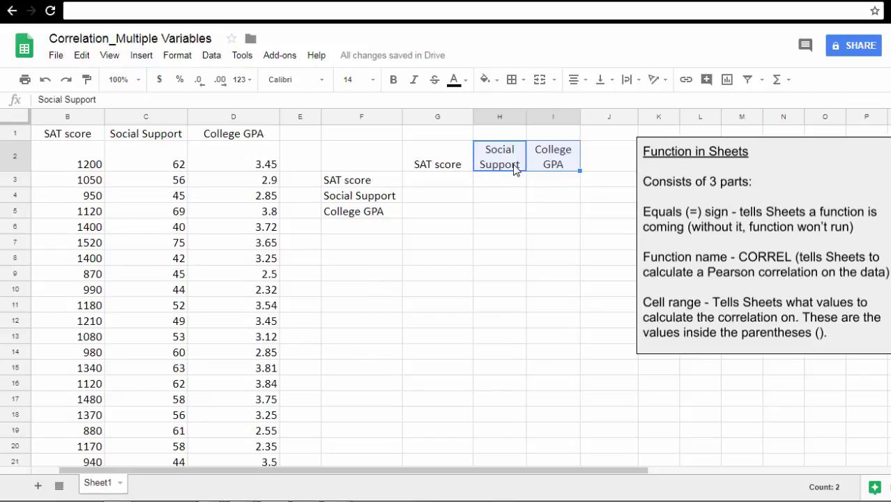
Enter 1 in G3, where SAT score meets SAT score
left_click(431, 182)
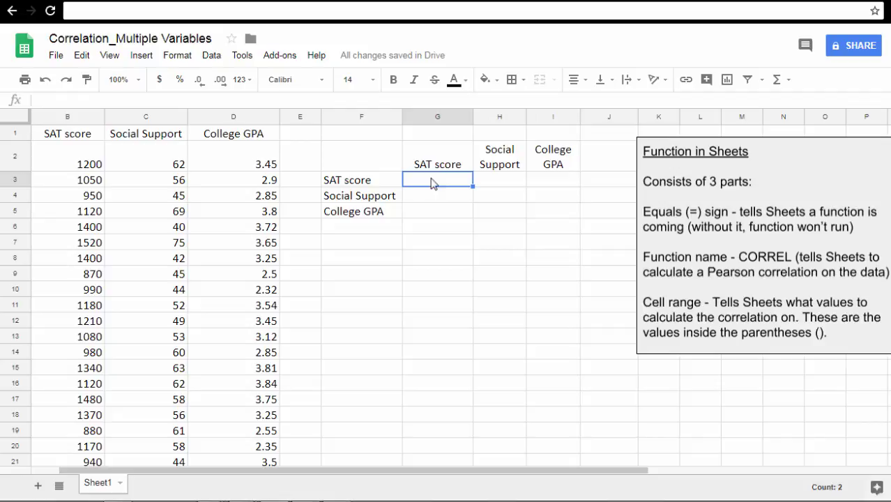
left_click(431, 163)
left_click(387, 180, "ctrl")
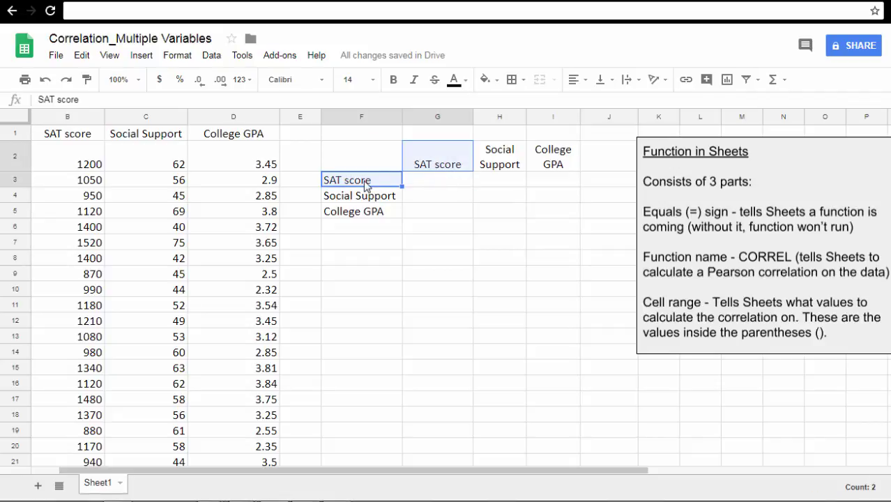
left_click(457, 188)
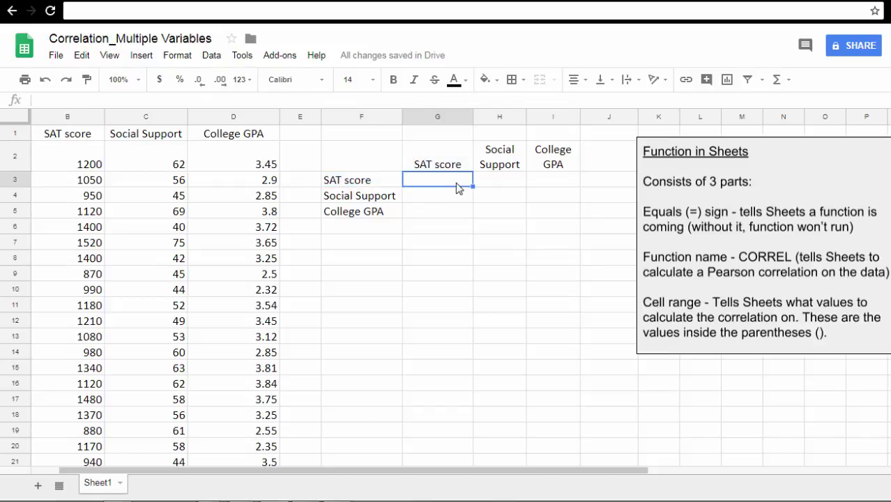
type("1")
key("Return")
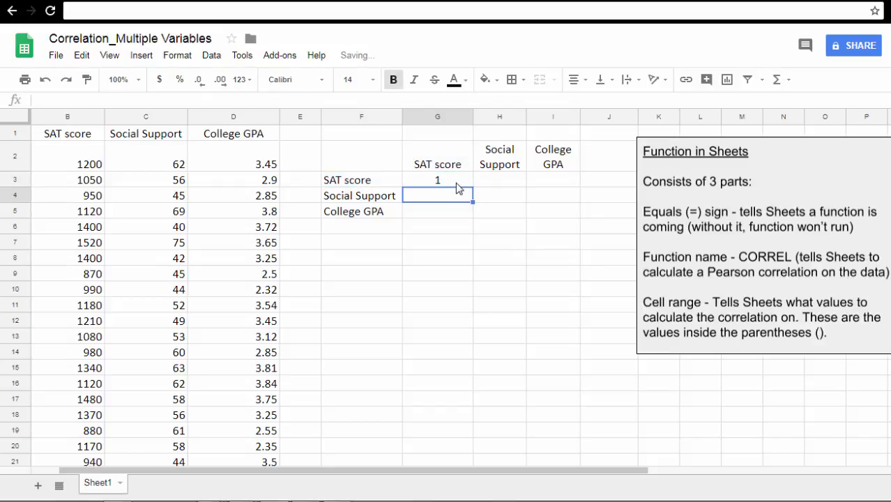
Enter 1 in H4 and I5 to finish the diagonal
left_click(492, 201)
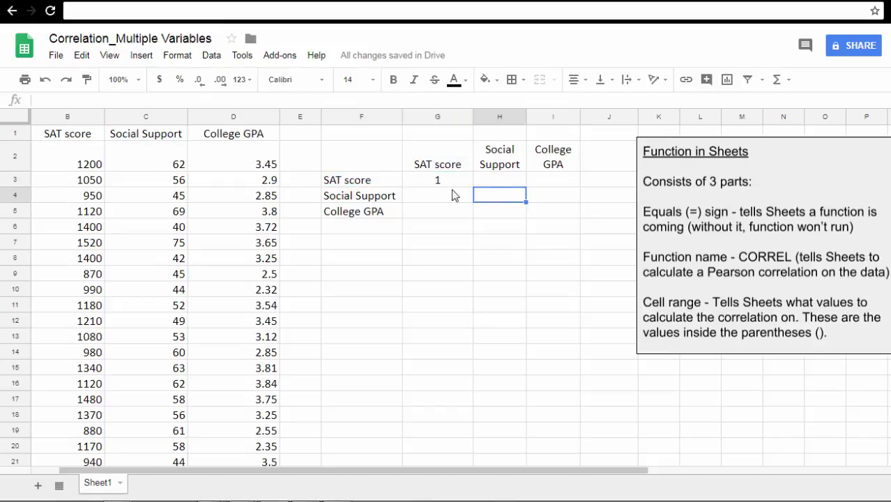
type("1")
key("Return")
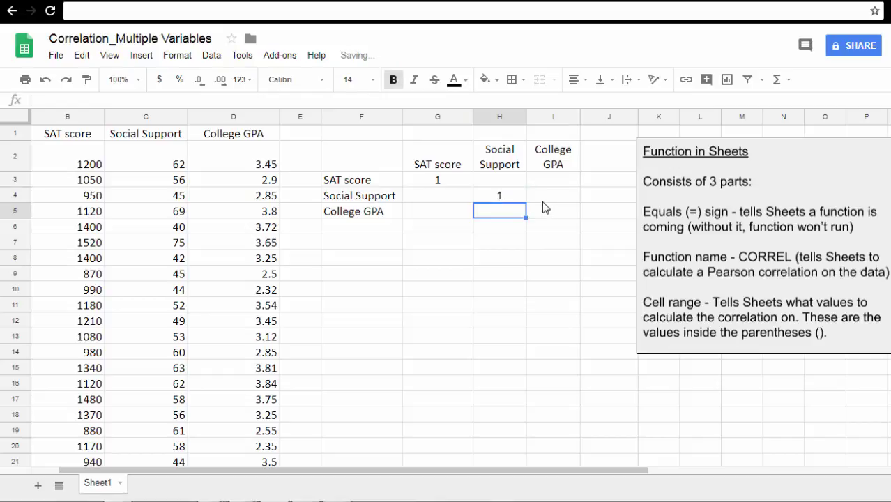
key("Tab")
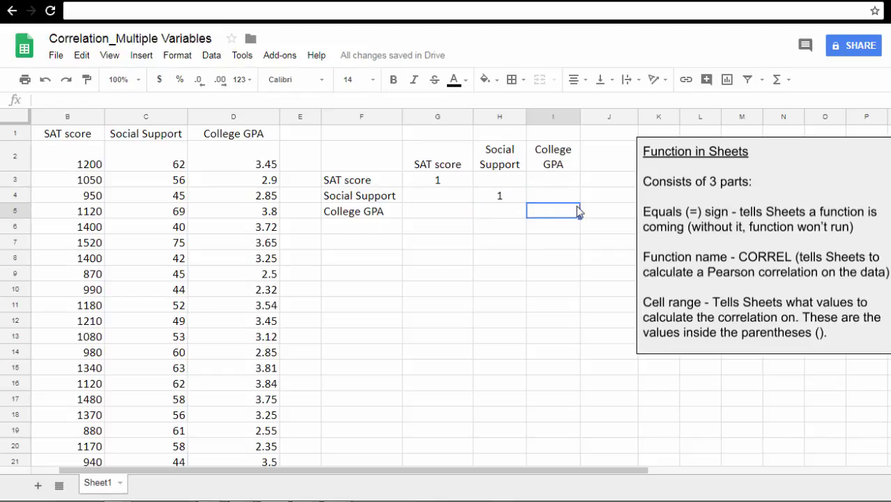
type("1")
key("Return")
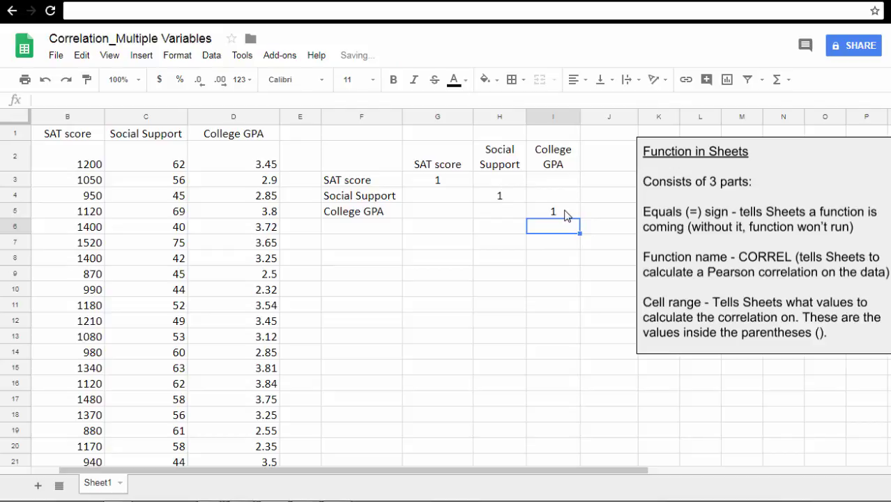
Highlight the empty cells G4:G5 and H5 still to be filled
left_click(458, 205)
left_click_drag(446, 197, 449, 213)
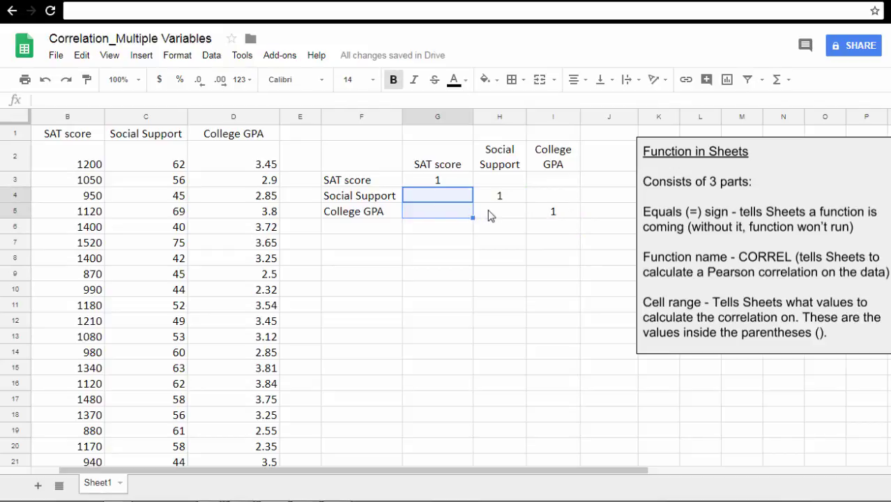
left_click(488, 210, "ctrl")
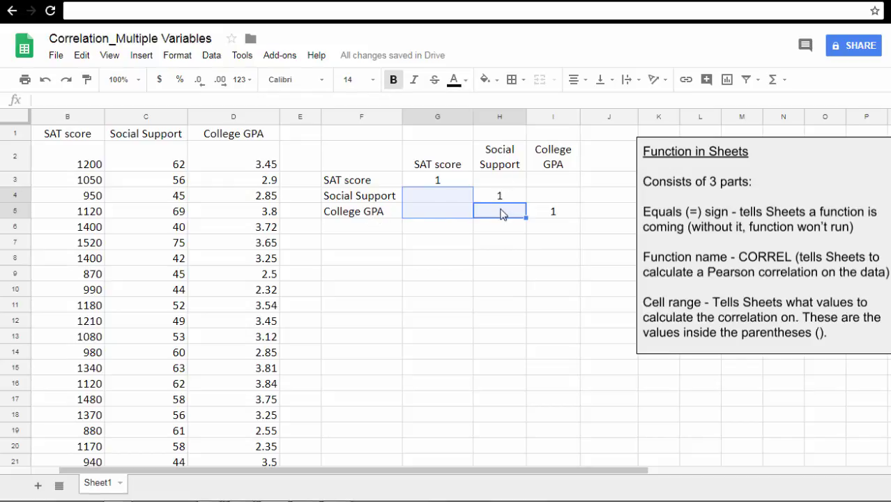
In G4, type =CORR and accept the CORREL suggestion
left_click(437, 200)
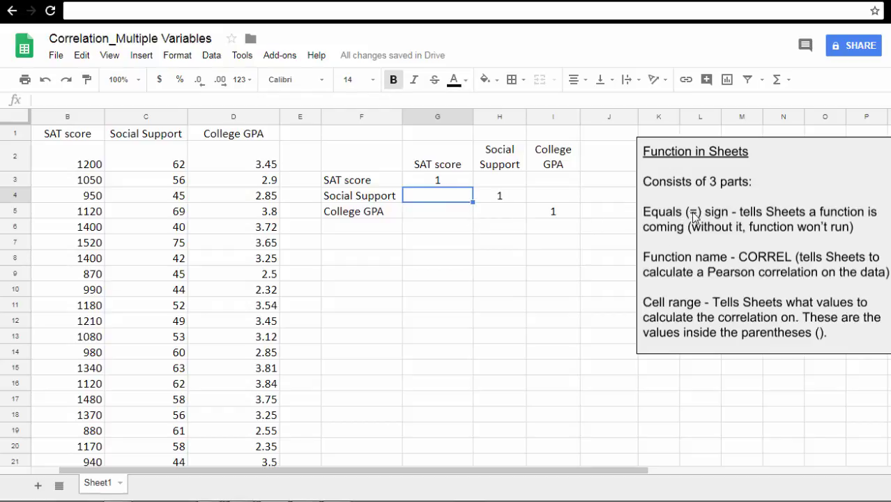
type("=")
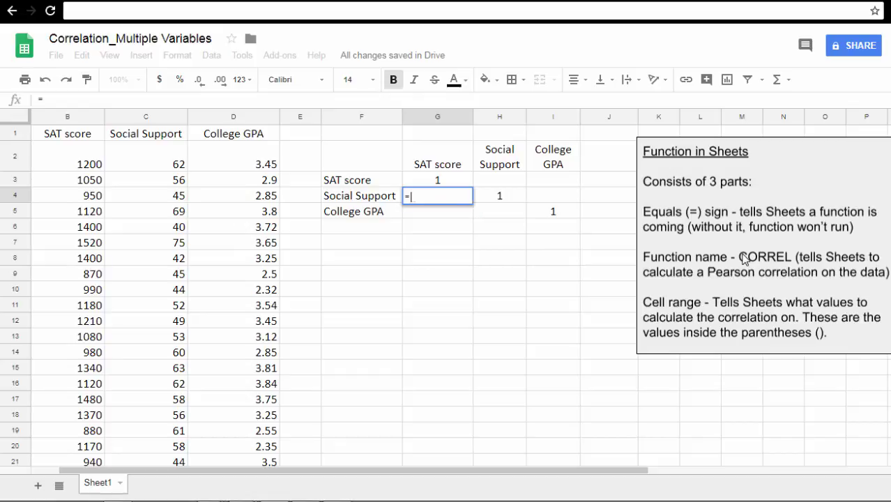
type("CORREL")
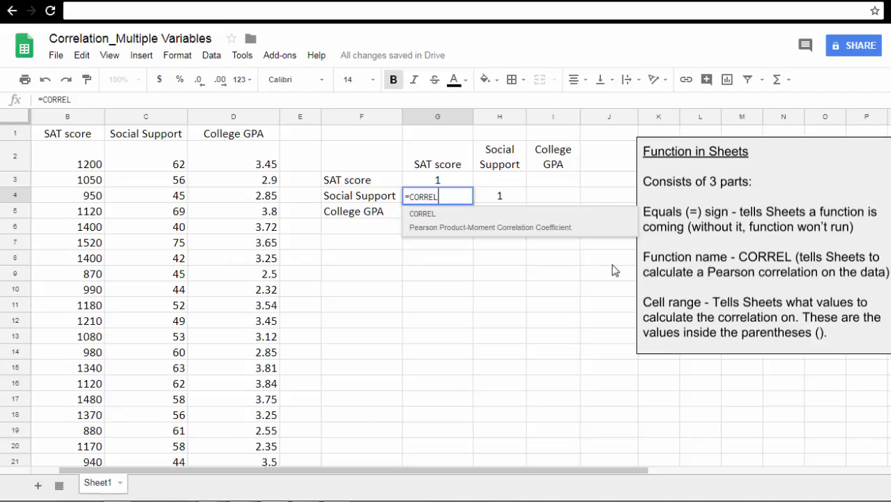
left_click(443, 221)
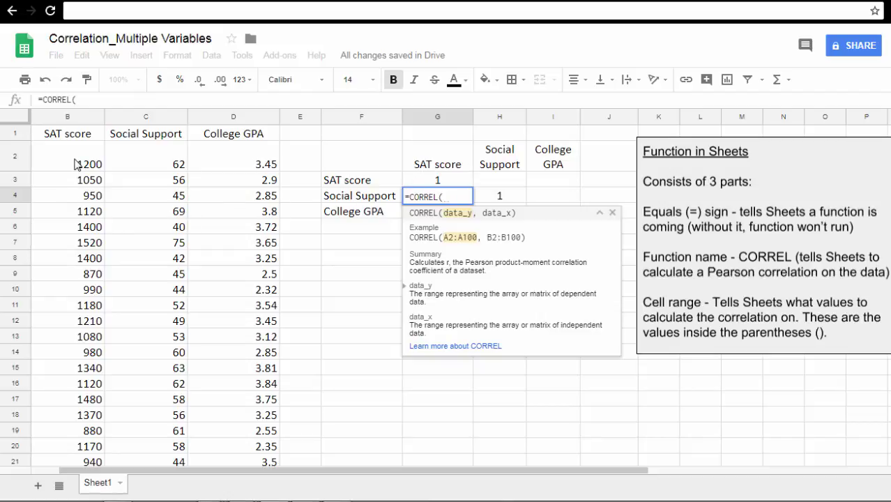
Finish G4 as =CORREL(B2:B31,C2:C31), showing 0.18
left_click_drag(77, 163, 87, 438)
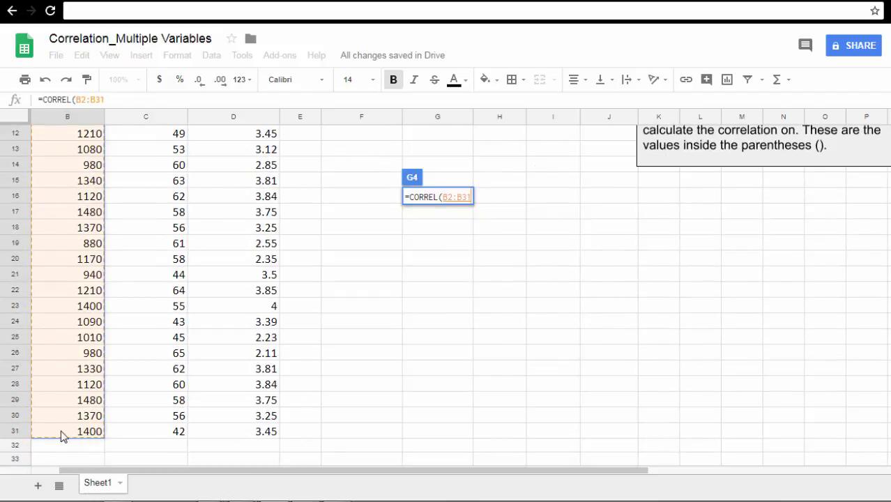
scroll(446, 292, "up", 4)
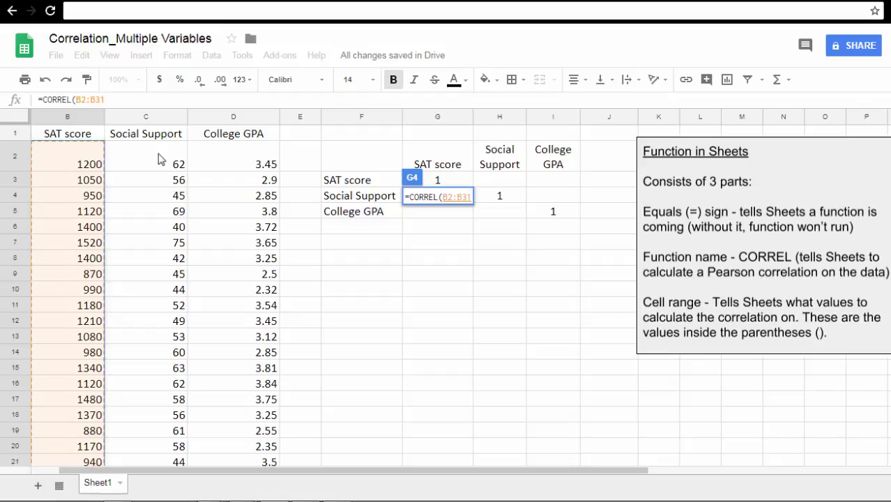
type(",")
left_click_drag(159, 159, 168, 421)
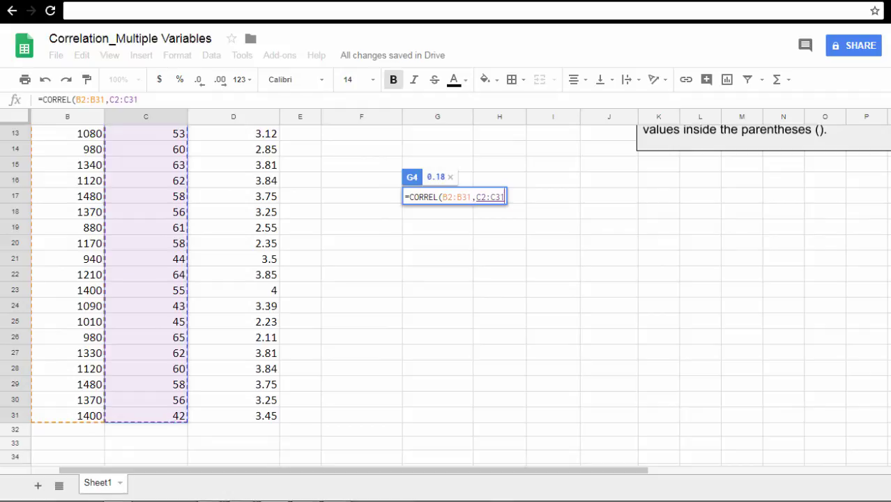
scroll(446, 293, "up", 5)
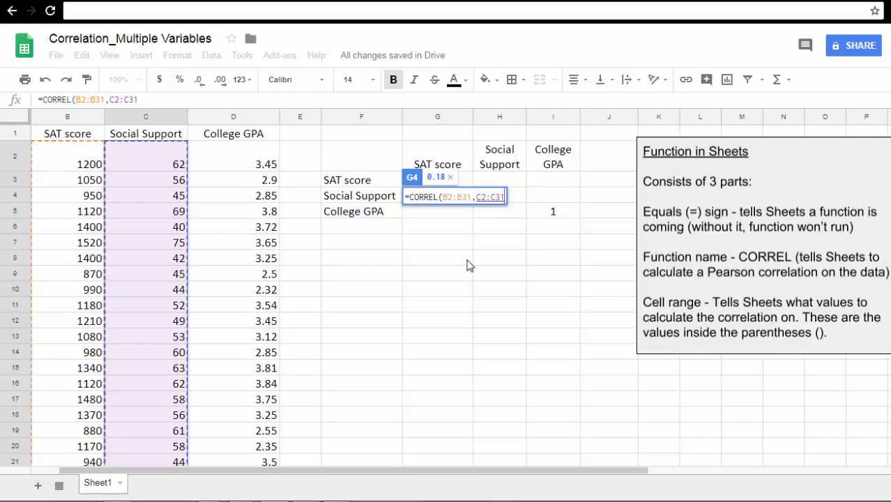
type(")")
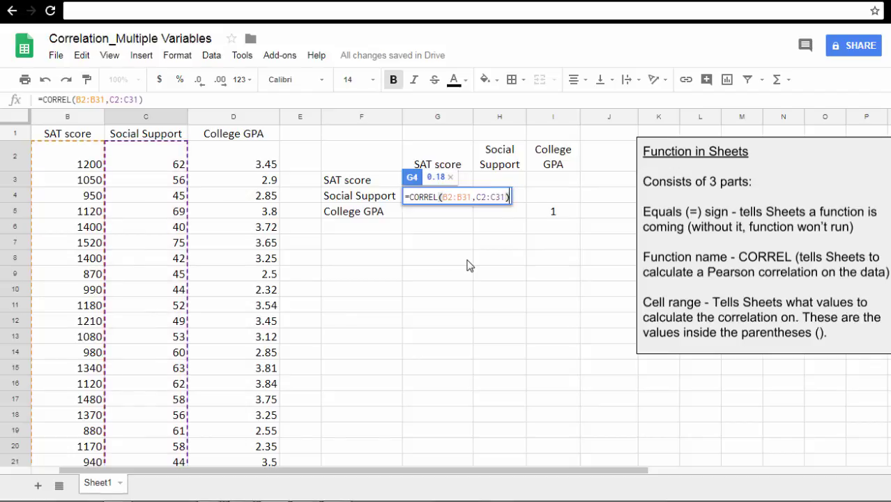
key("Return")
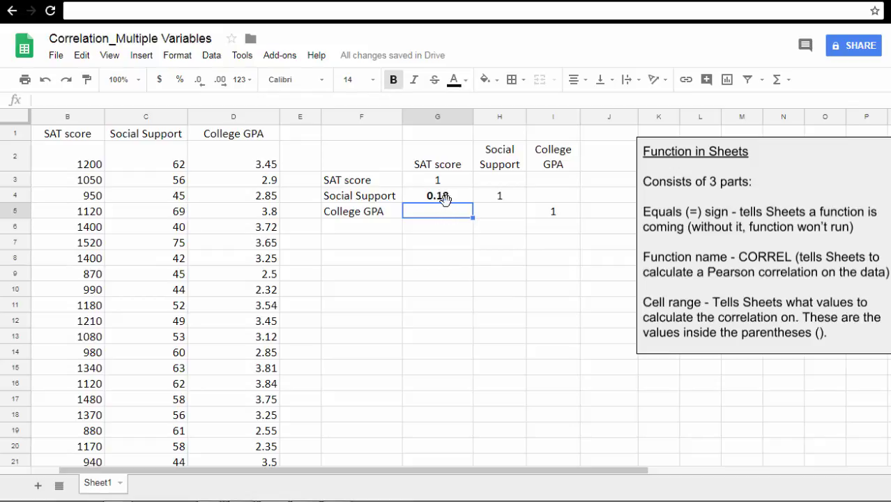
Show G4's correlation to more decimals (0.1784284), then start reducing them
left_click(415, 198)
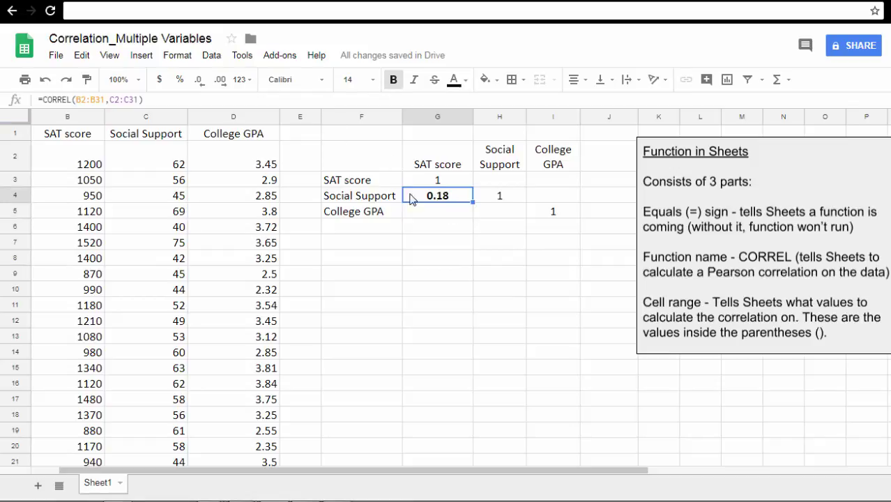
left_click(220, 80)
left_click(221, 80)
left_click(221, 80)
left_click(221, 80)
left_click(220, 80)
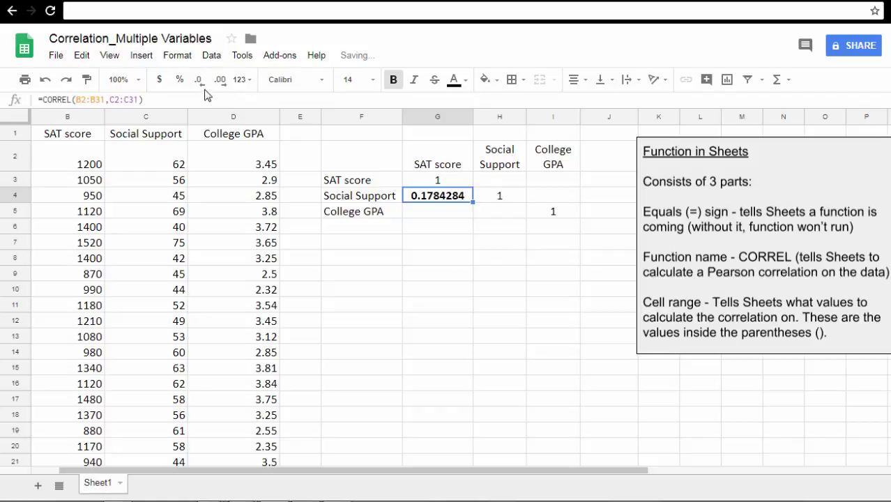
left_click(199, 80)
Round G4 back to 0.18, then enter =CORREL(B2:B31,D2:D31) in G5, showing 0.64
left_click(199, 80)
left_click(198, 80)
left_click(200, 81)
left_click(199, 82)
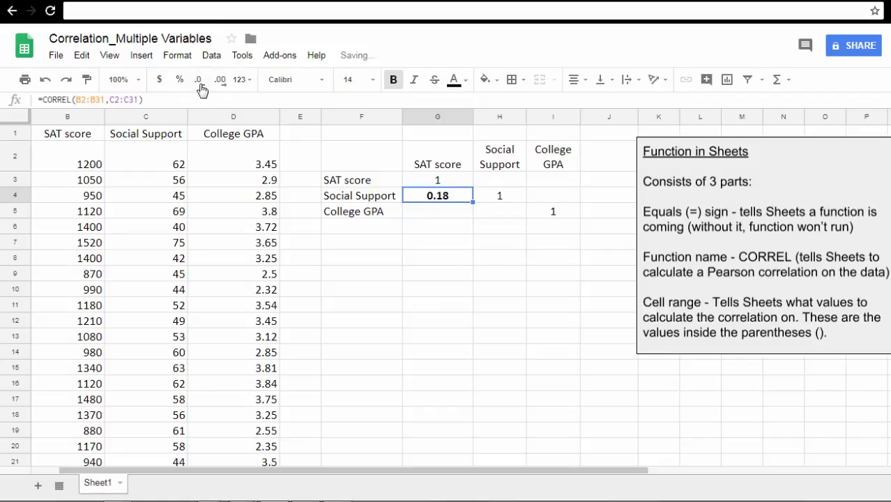
left_click(448, 215)
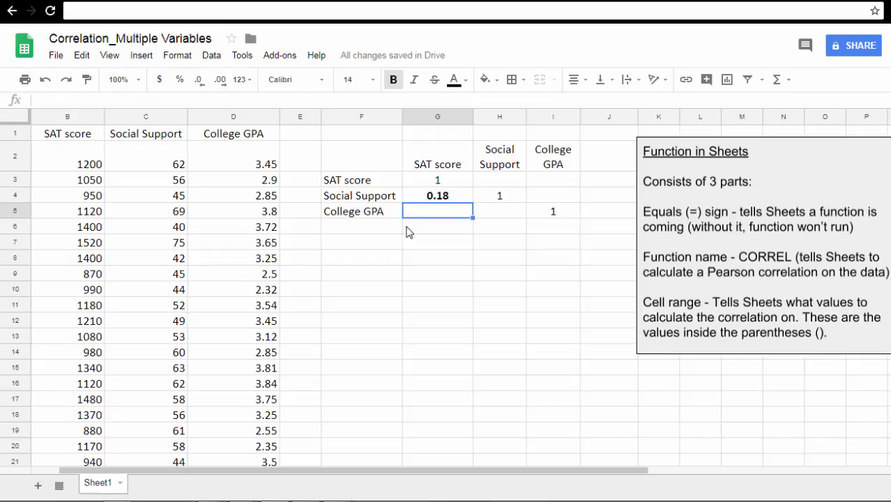
type("=")
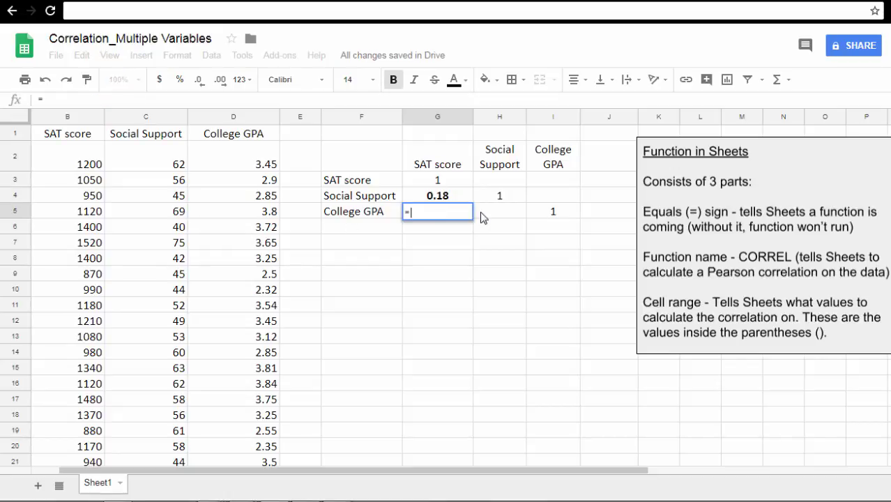
type("CORREL(")
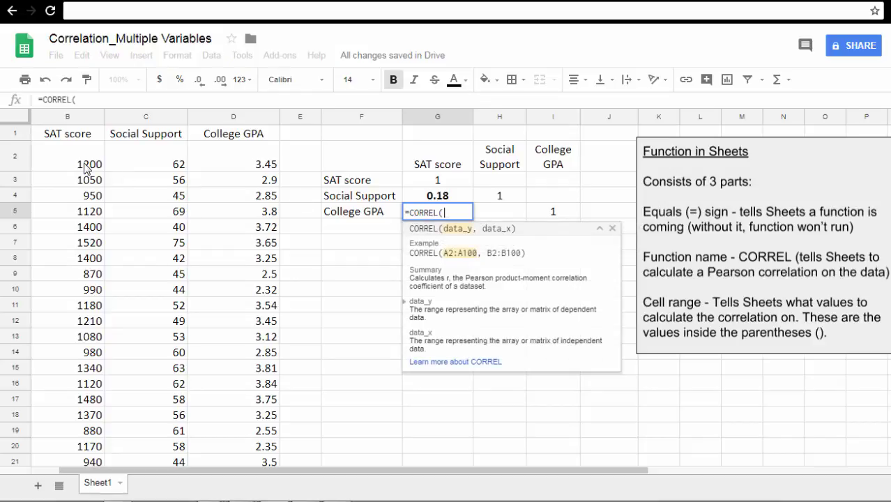
left_click_drag(85, 166, 86, 432)
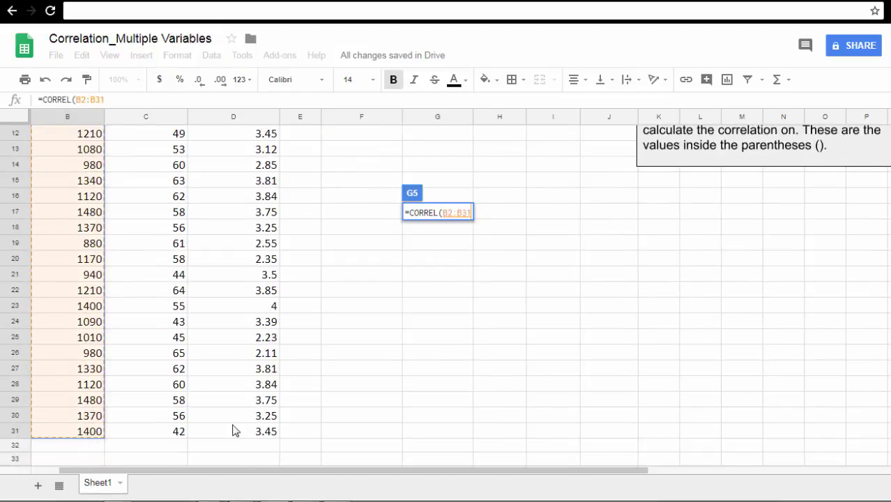
type(",")
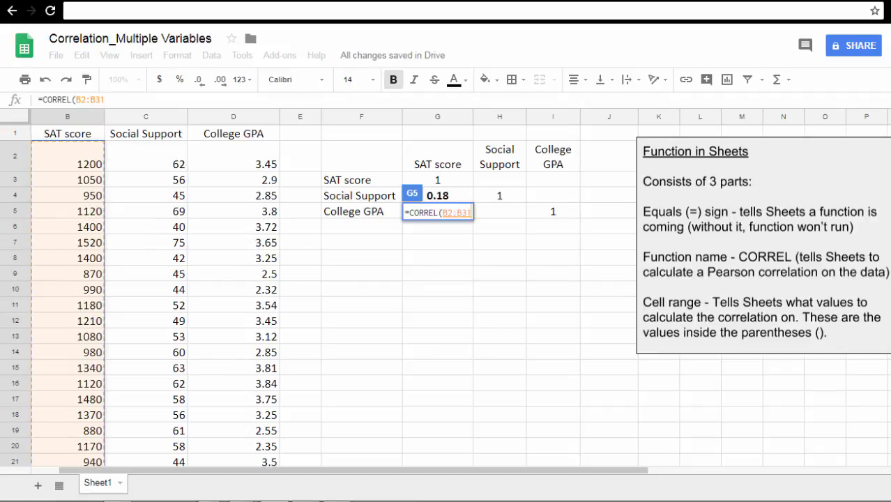
left_click_drag(251, 164, 264, 385)
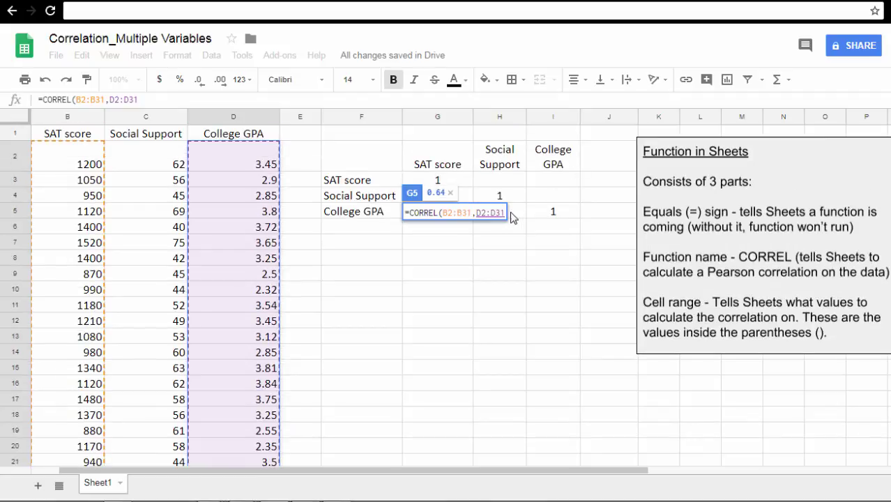
type(")")
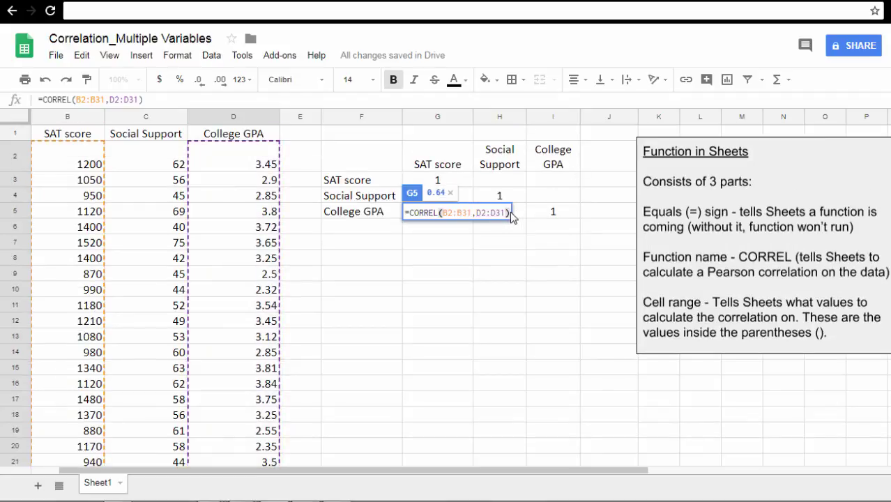
key("Return")
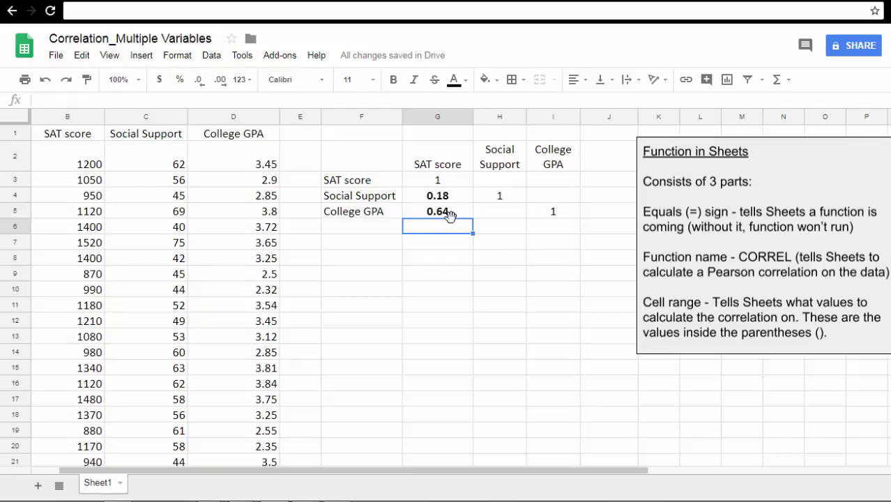
Enter =CORREL(C2:C31,D2:D31) in H5, showing 0.25
left_click(502, 216)
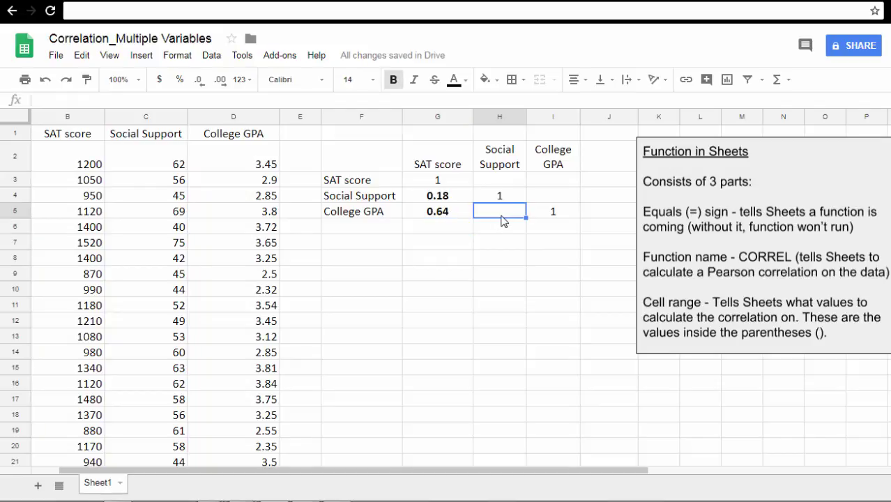
type("=")
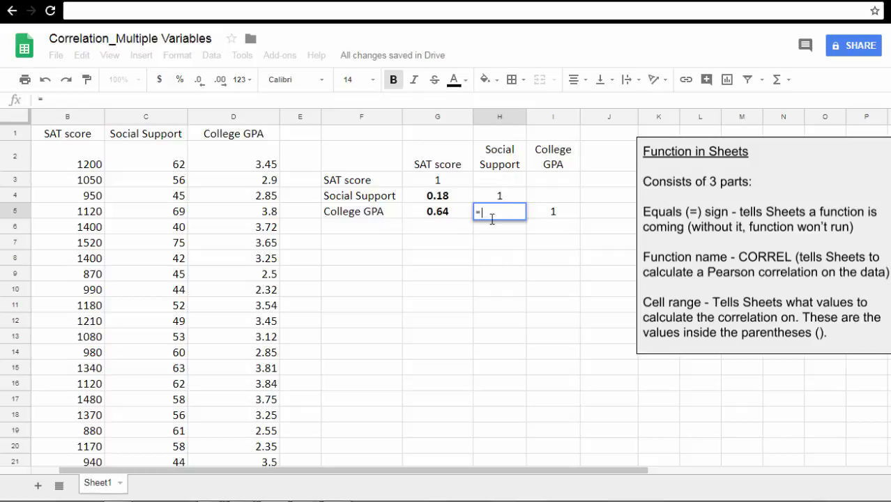
type("CORREL")
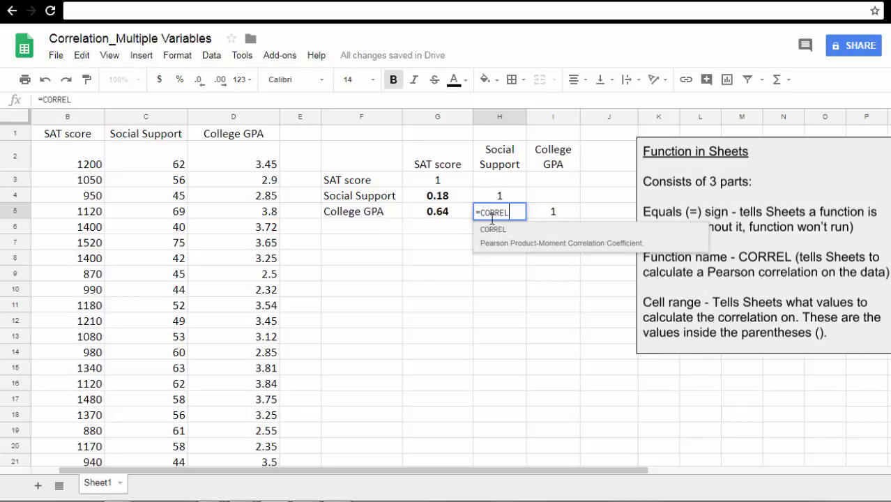
type("(")
left_click_drag(175, 164, 176, 427)
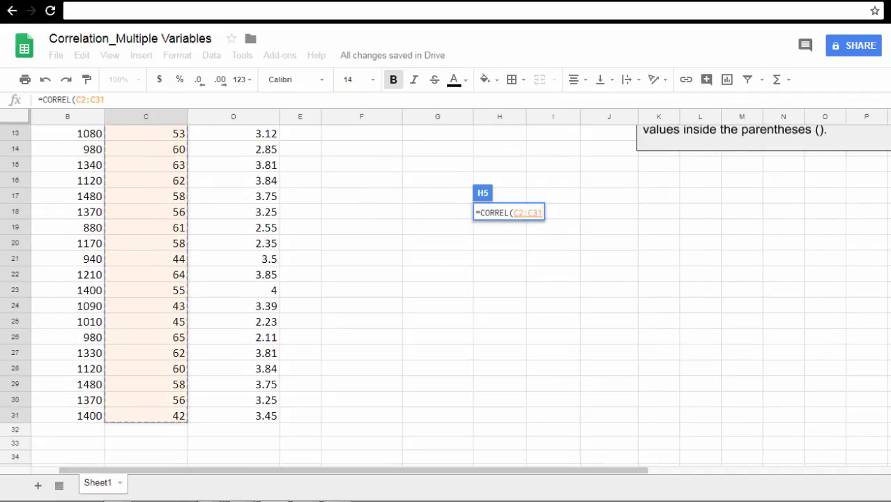
type(",")
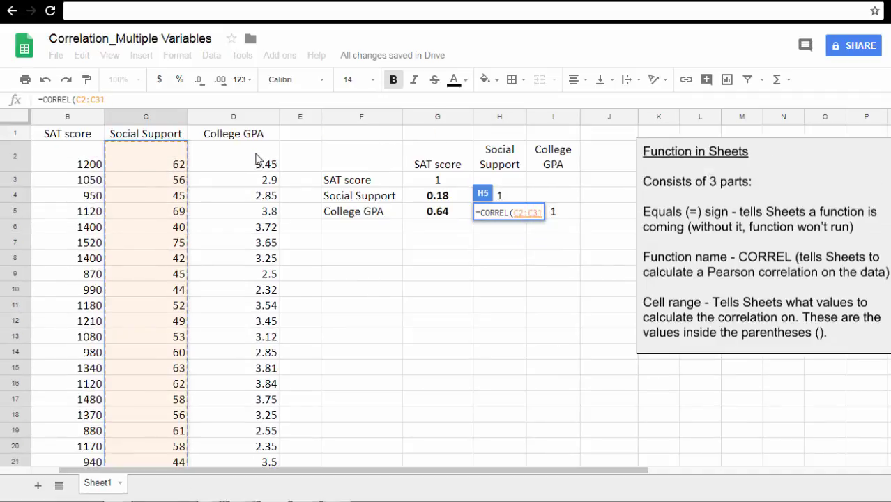
left_click_drag(255, 161, 255, 211)
left_click_drag(253, 334, 265, 348)
scroll(610, 318, "up", 5)
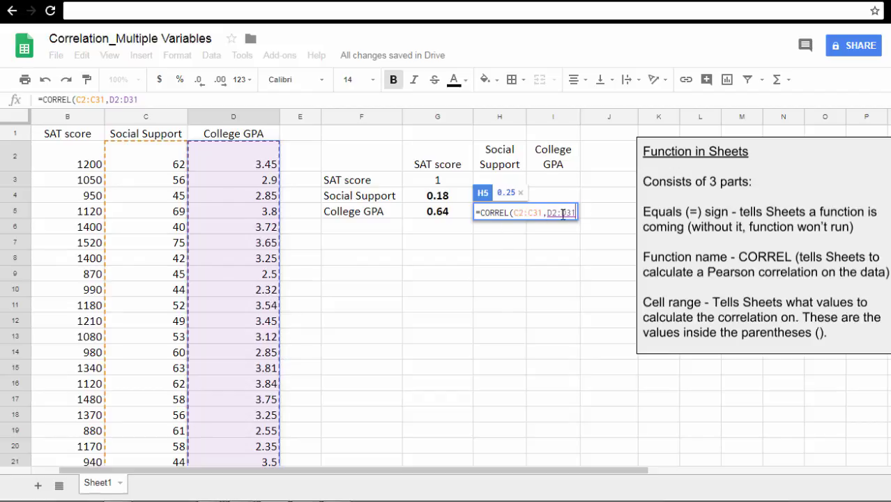
type(")")
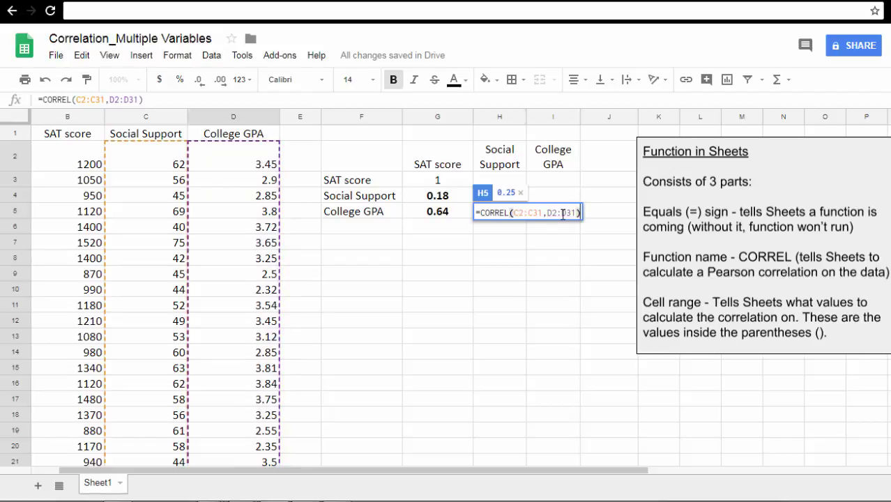
key("Return")
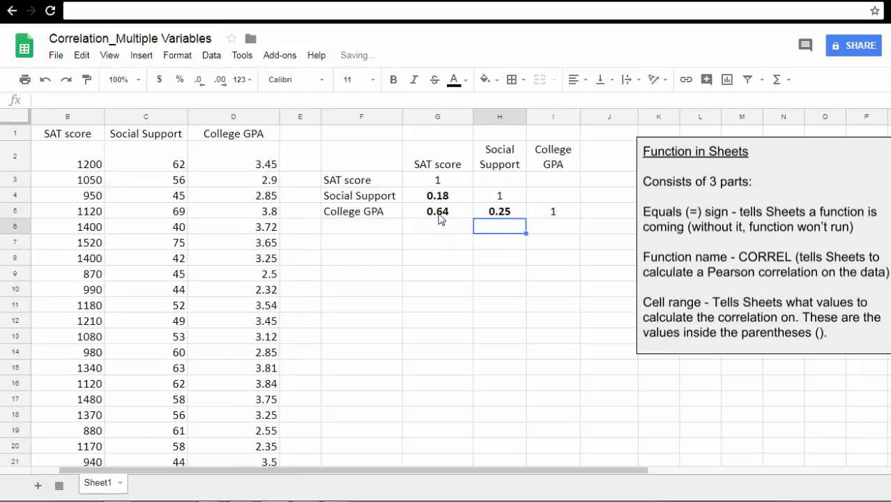
left_click_drag(439, 199, 440, 214)
left_click(481, 213, "ctrl")
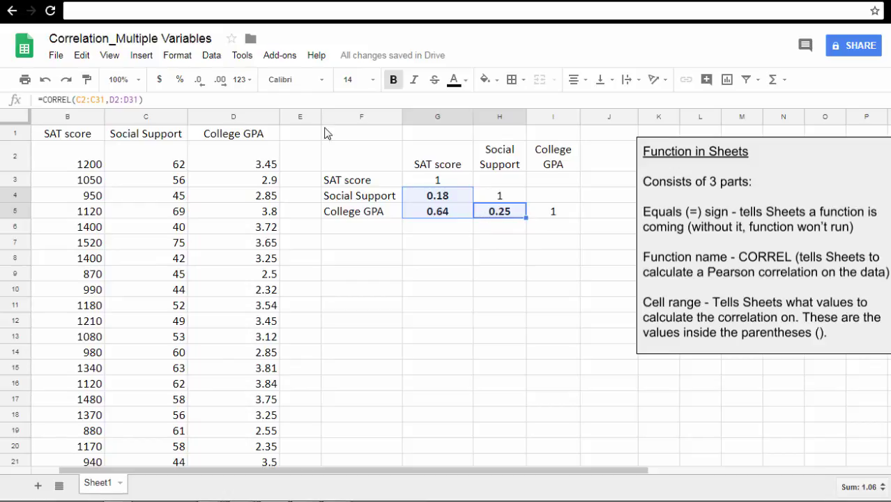
left_click(393, 81)
left_click(393, 81)
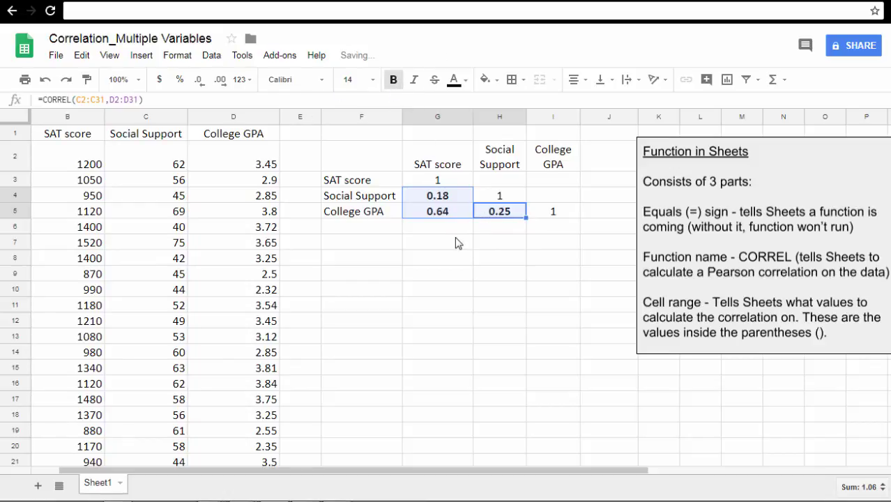
left_click(575, 79)
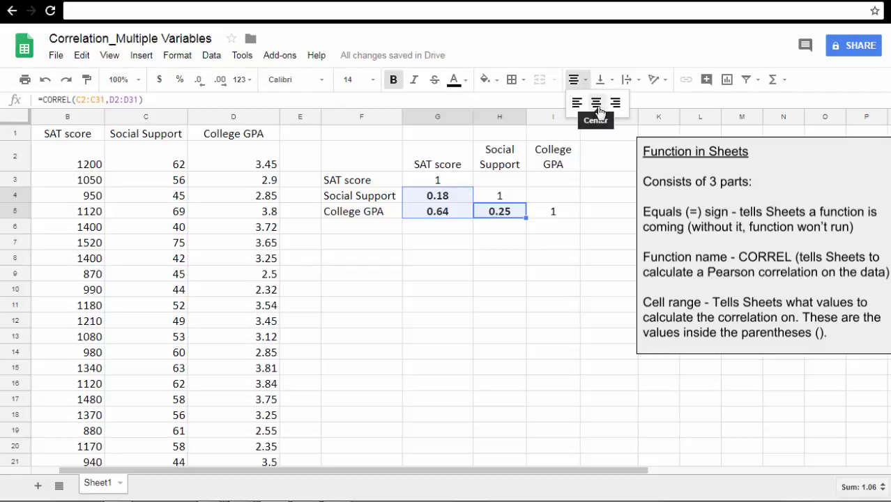
left_click(372, 163)
left_click(425, 256)
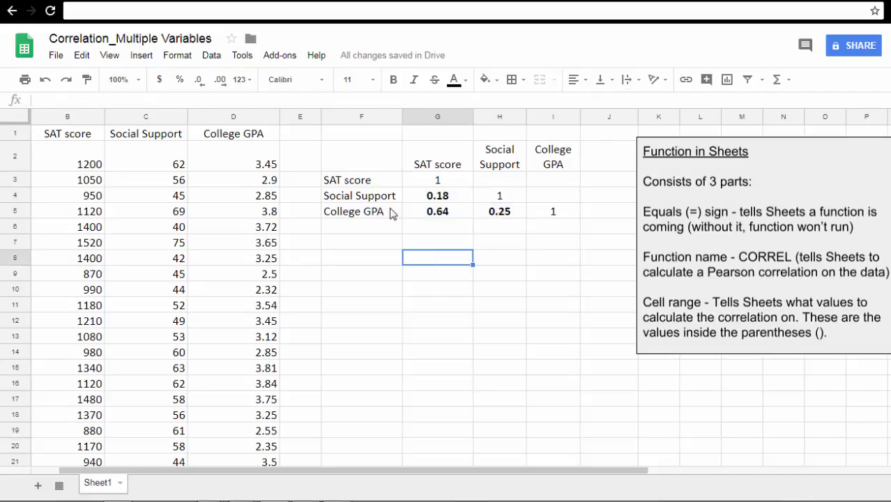
left_click_drag(369, 159, 566, 217)
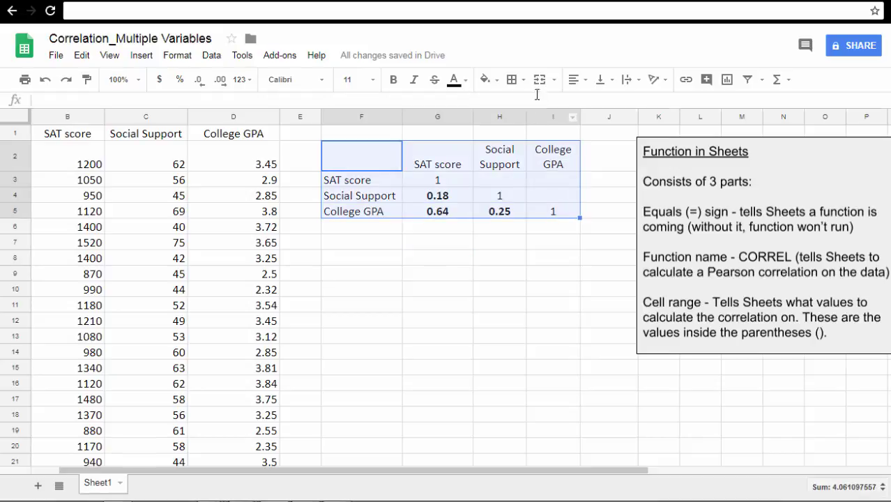
Put an outer border around F2:I5 and a top border on G3:I3
left_click(514, 79)
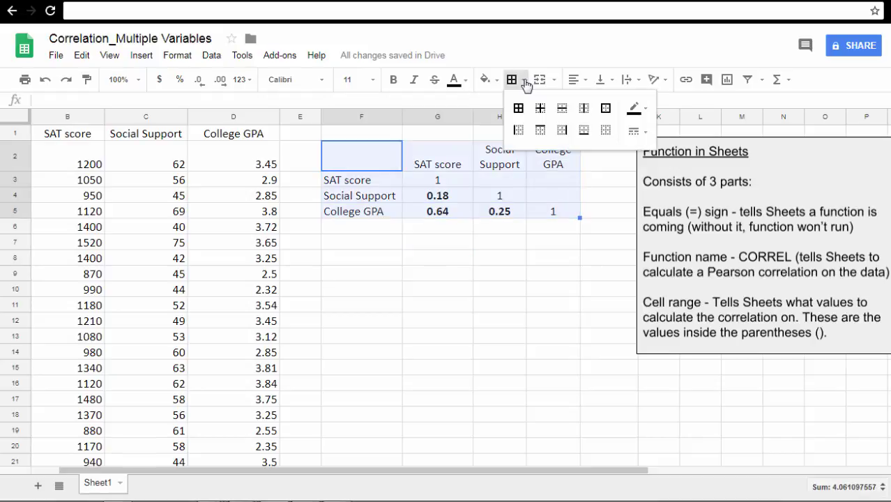
left_click(608, 115)
left_click(460, 242)
left_click_drag(438, 180, 536, 182)
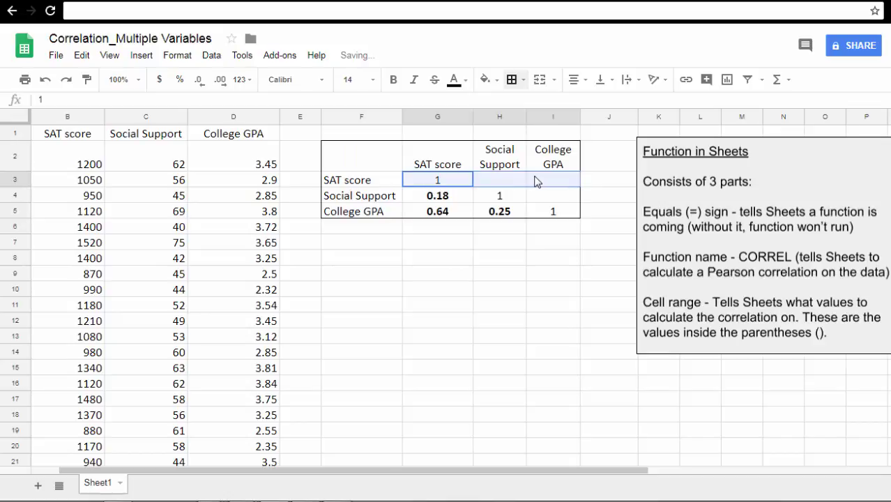
left_click(513, 79)
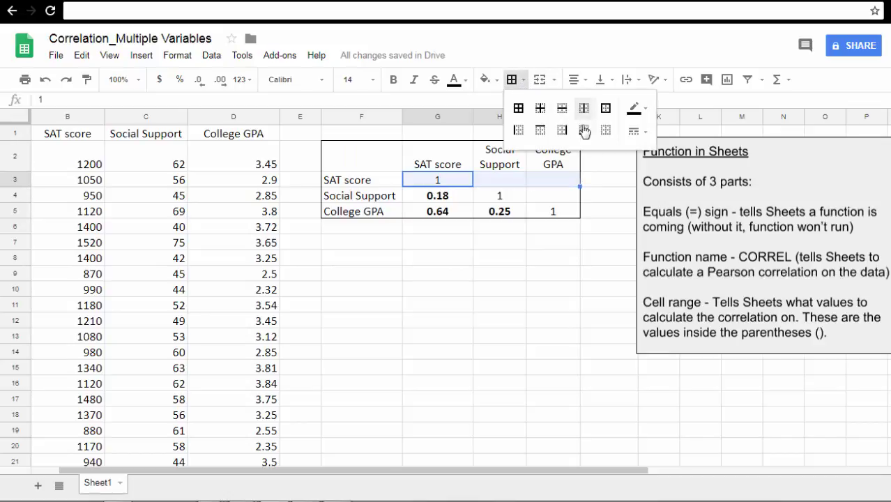
left_click(540, 130)
Add a right border to the row labels F3:F5
left_click_drag(359, 180, 383, 211)
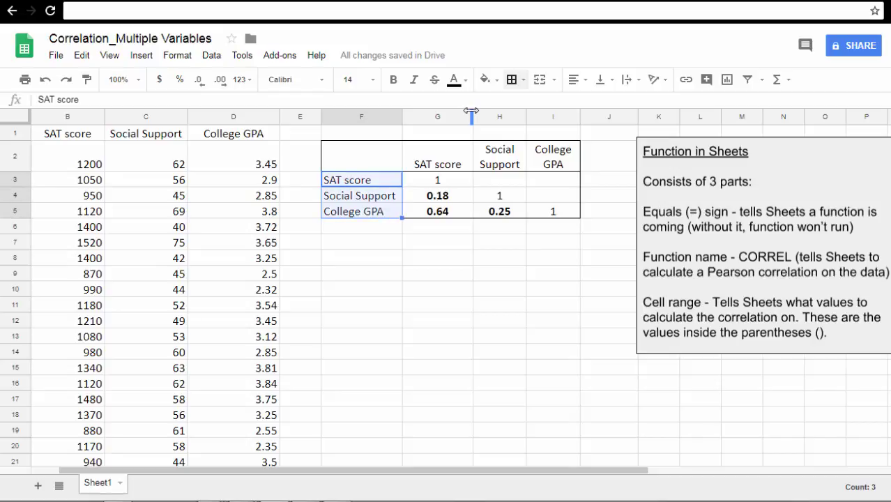
left_click(528, 82)
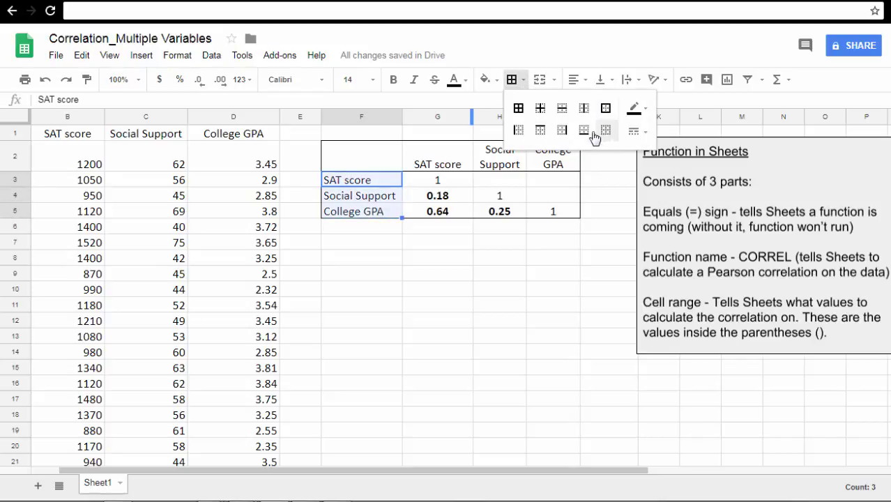
left_click(563, 131)
left_click(493, 209)
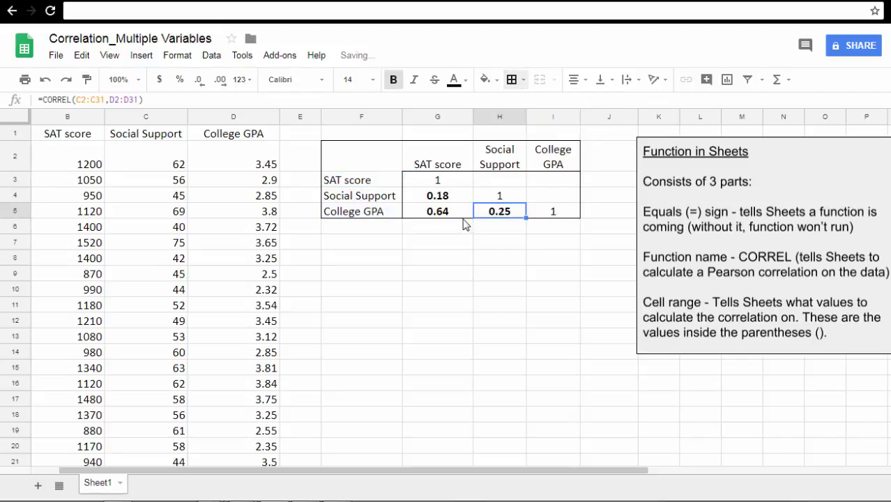
left_click(451, 203)
left_click(464, 212, "ctrl")
Fill the correlation values in G4, G5 and H5 light blue
left_click(481, 212, "ctrl")
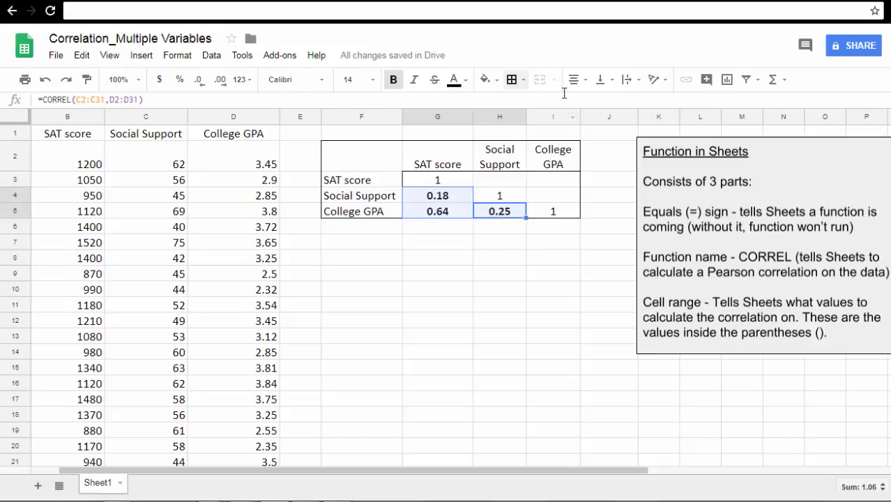
left_click(486, 80)
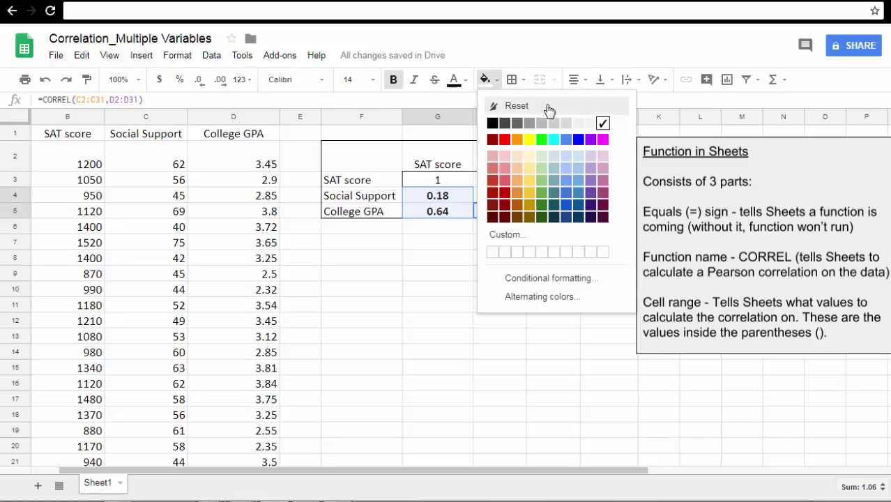
left_click(566, 170)
left_click(468, 263)
Fill the remaining matrix cells light grey
left_click_drag(453, 181, 558, 215)
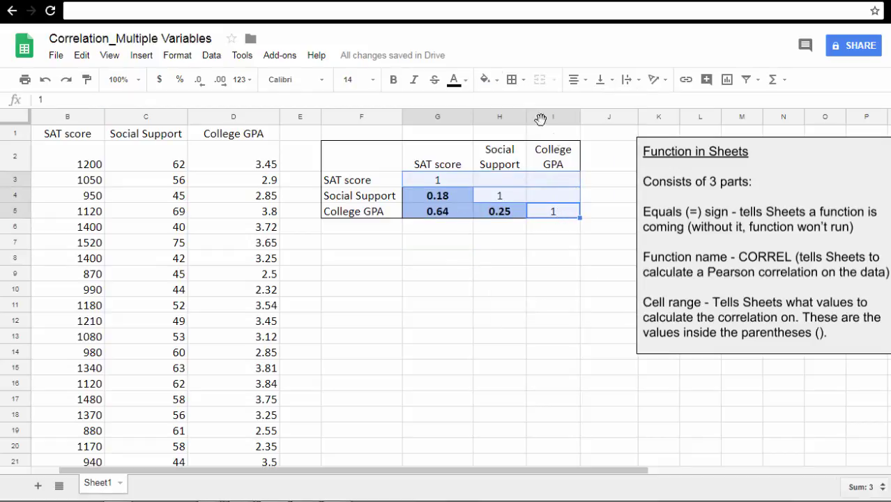
left_click(486, 80)
left_click(578, 124)
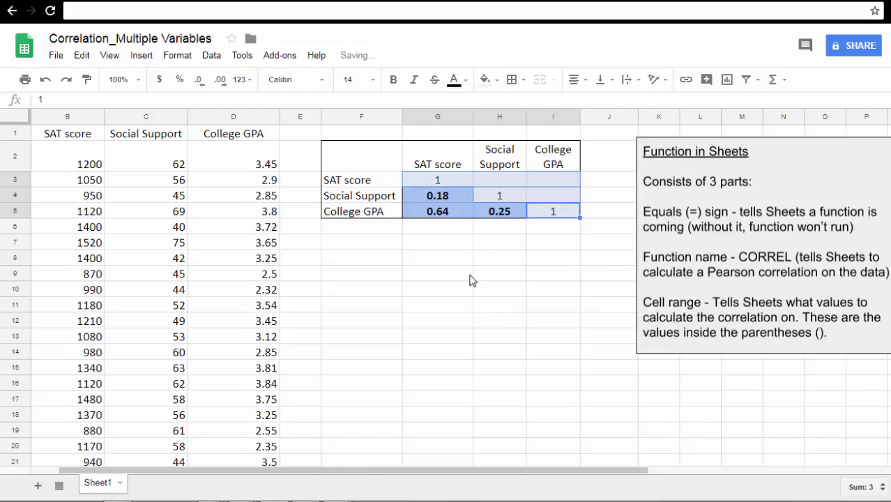
left_click(446, 274)
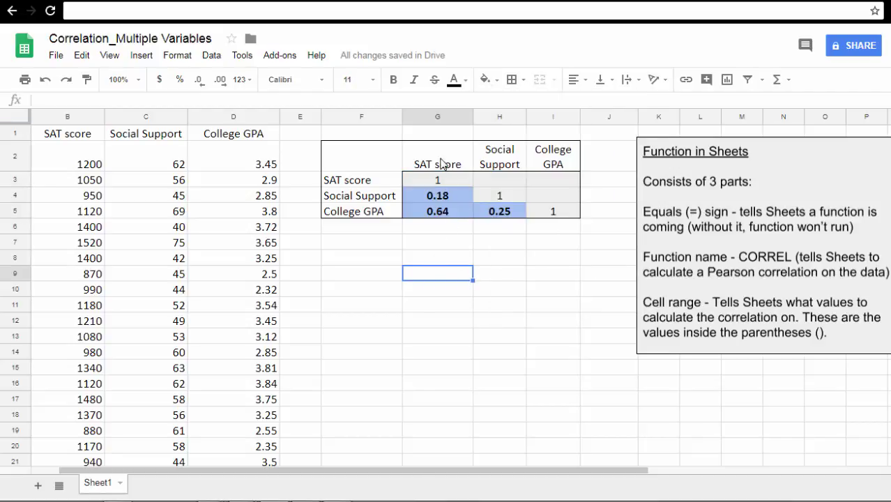
Italicise the column labels G2:I2 and row labels F3:F5
left_click_drag(438, 162, 551, 156)
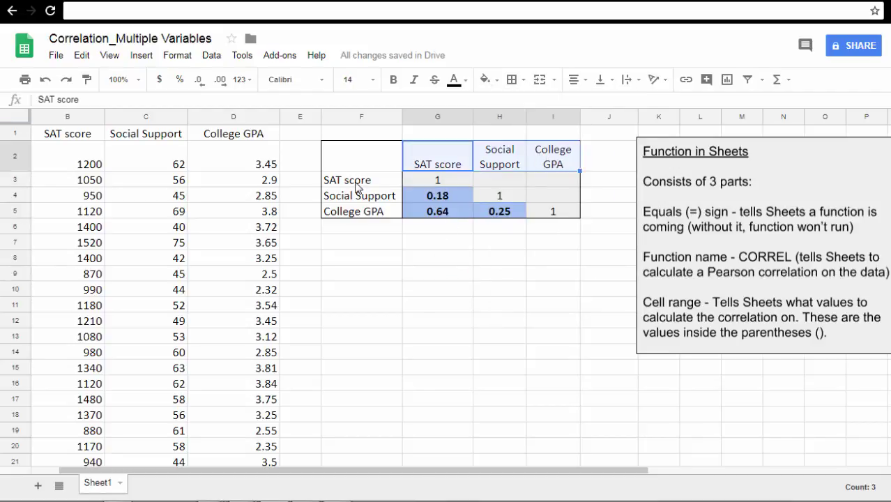
left_click_drag(357, 183, 355, 211, "ctrl")
left_click(413, 79)
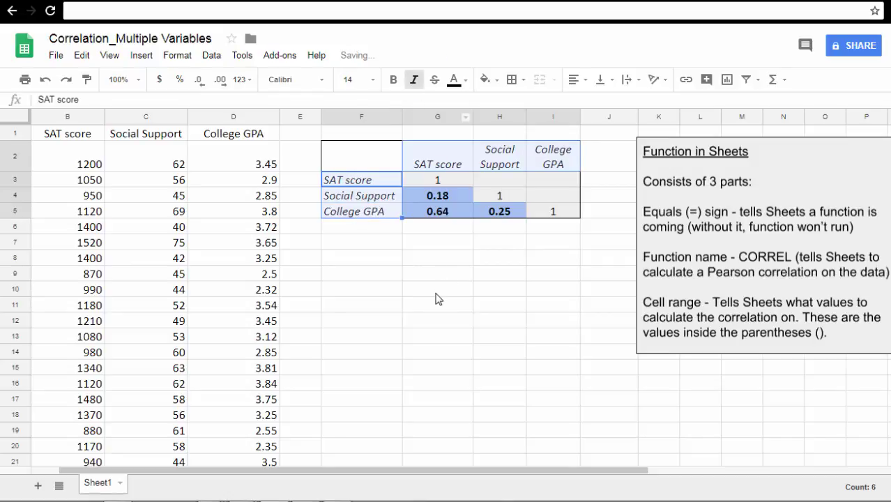
left_click(438, 292)
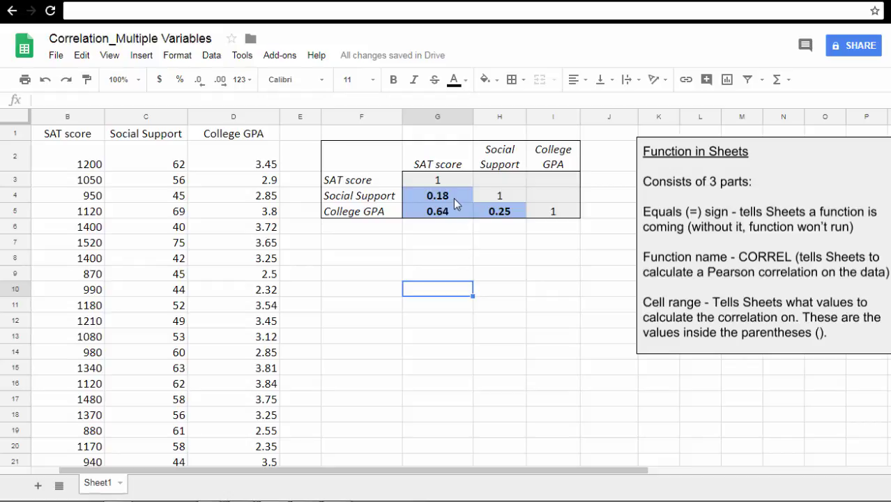
left_click_drag(454, 198, 452, 209)
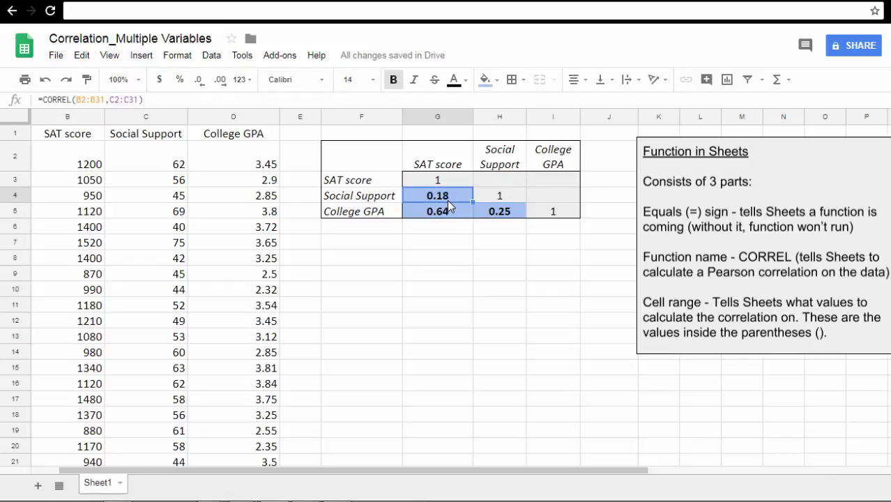
left_click(446, 241)
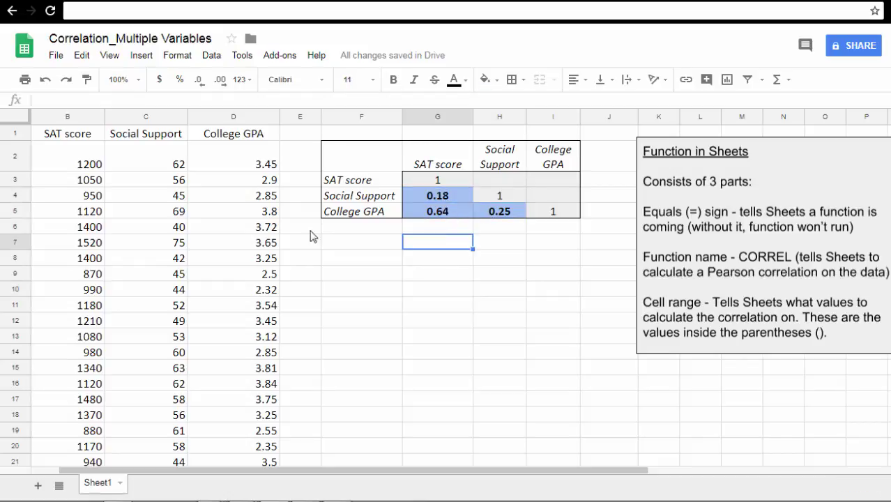
left_click(80, 137)
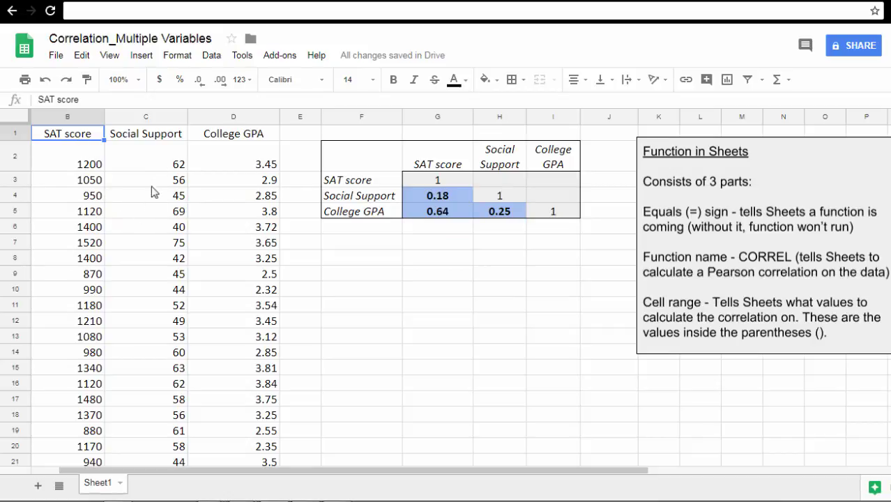
left_click(418, 214)
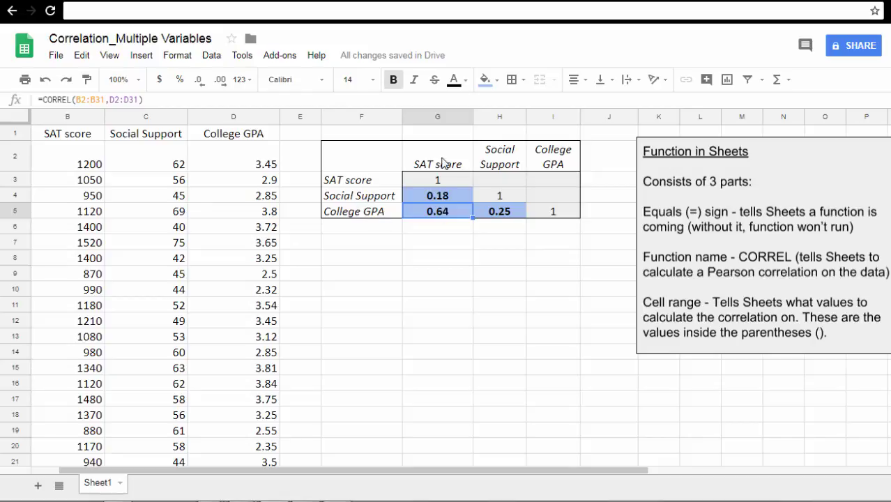
left_click(448, 228)
left_click(441, 198)
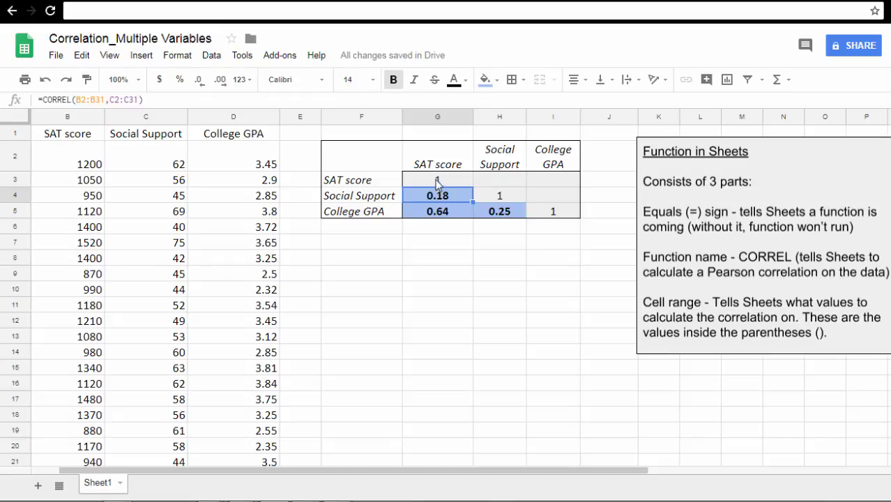
left_click(486, 210, "ctrl")
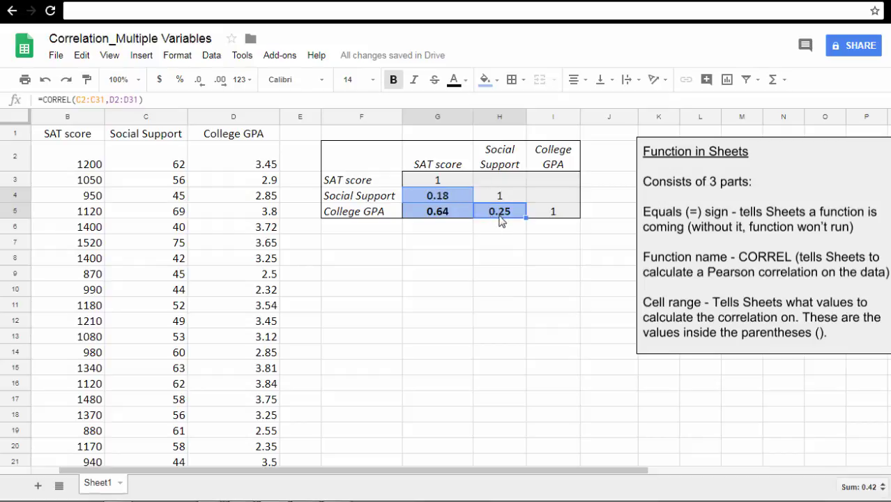
left_click(499, 244)
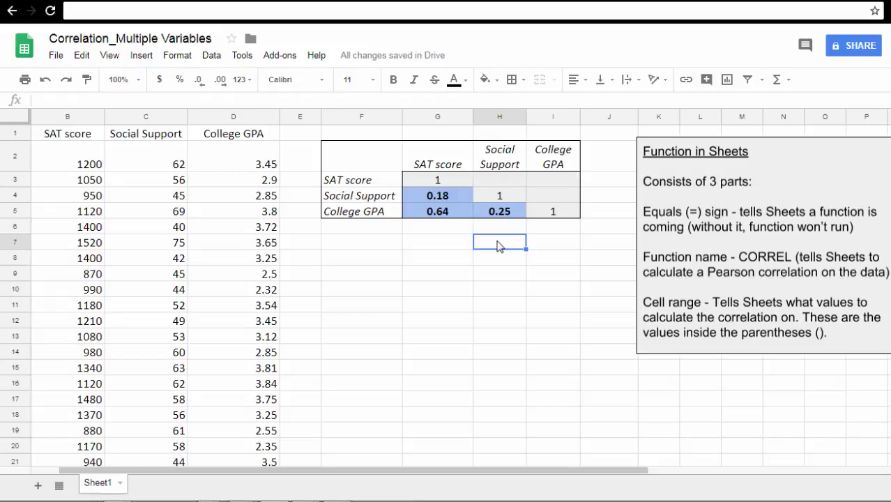